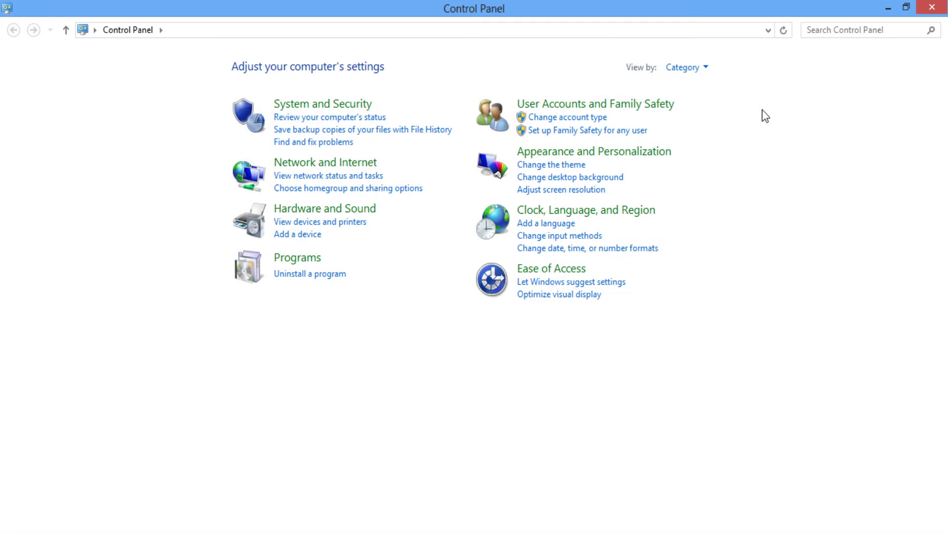
Open the dialog for turning Windows features on or off from the Programs category, and close the Control Panel window.
{"action": "left_click", "coordinate": [313, 263]}
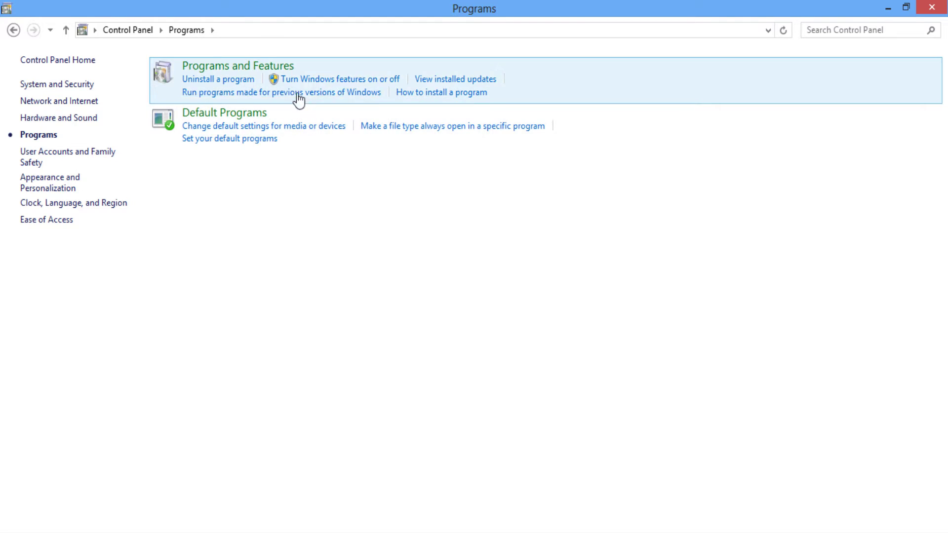
{"action": "left_click", "coordinate": [304, 79]}
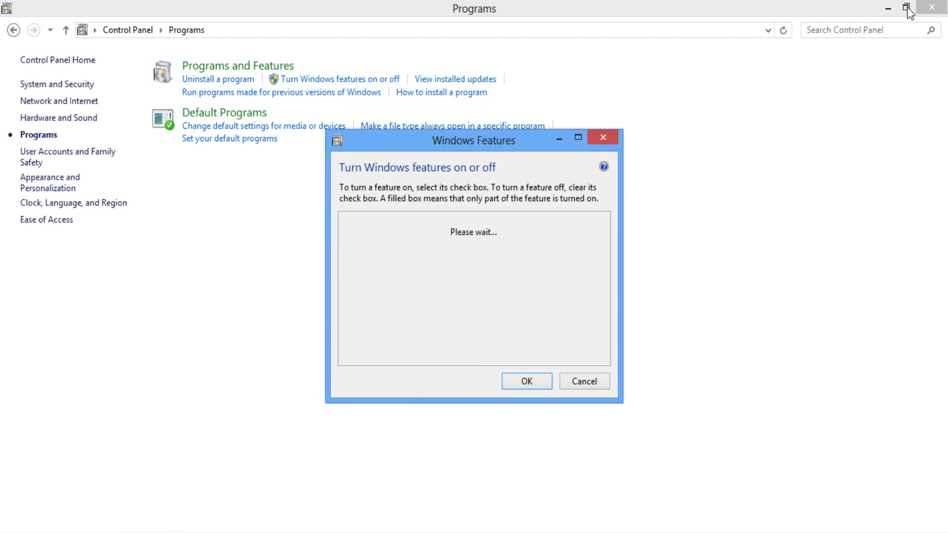
{"action": "left_click", "coordinate": [931, 6]}
Enlarge the Windows Features dialog and expand Internet Information Services, checking the components under FTP Server.
{"action": "left_click_drag", "start_coordinate": [401, 140], "coordinate": [301, 57]}
{"action": "left_click_drag", "start_coordinate": [521, 322], "coordinate": [650, 463]}
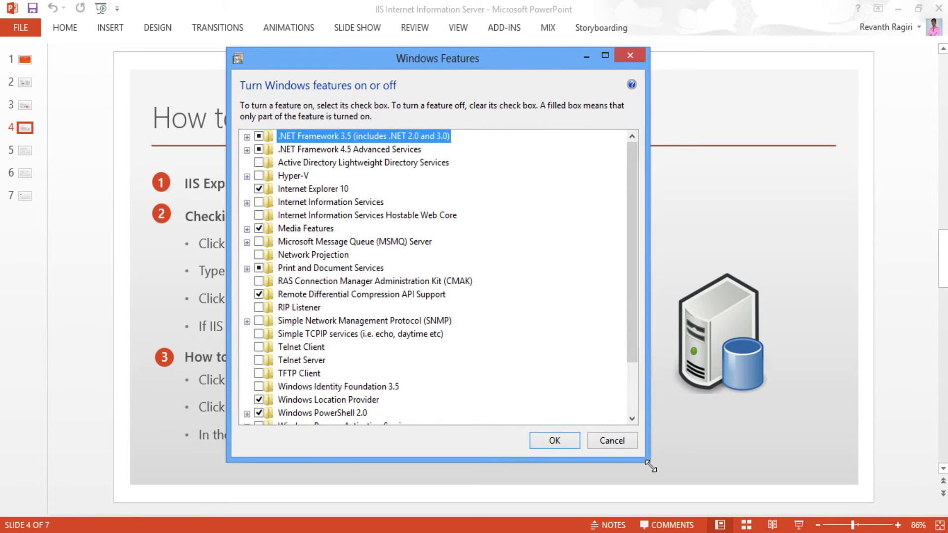
{"action": "left_click", "coordinate": [309, 204]}
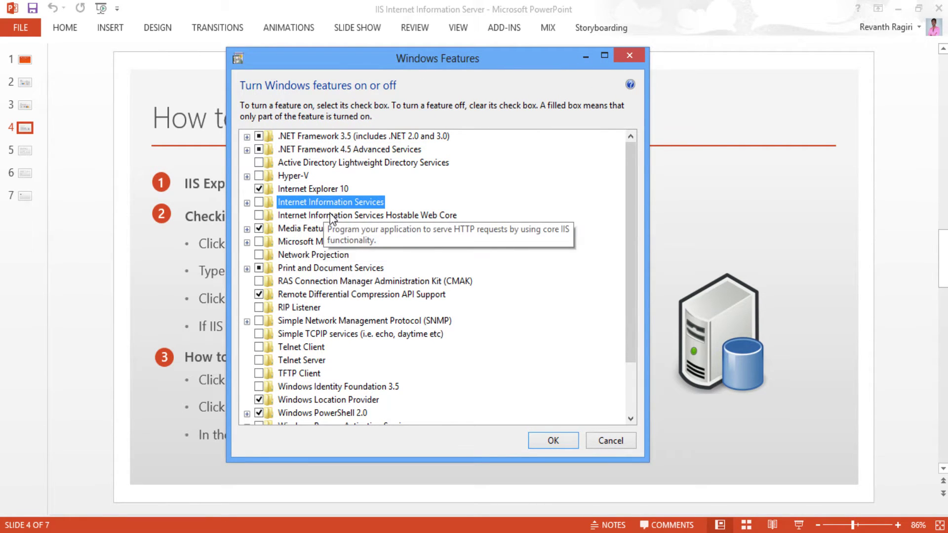
{"action": "left_click", "coordinate": [247, 202]}
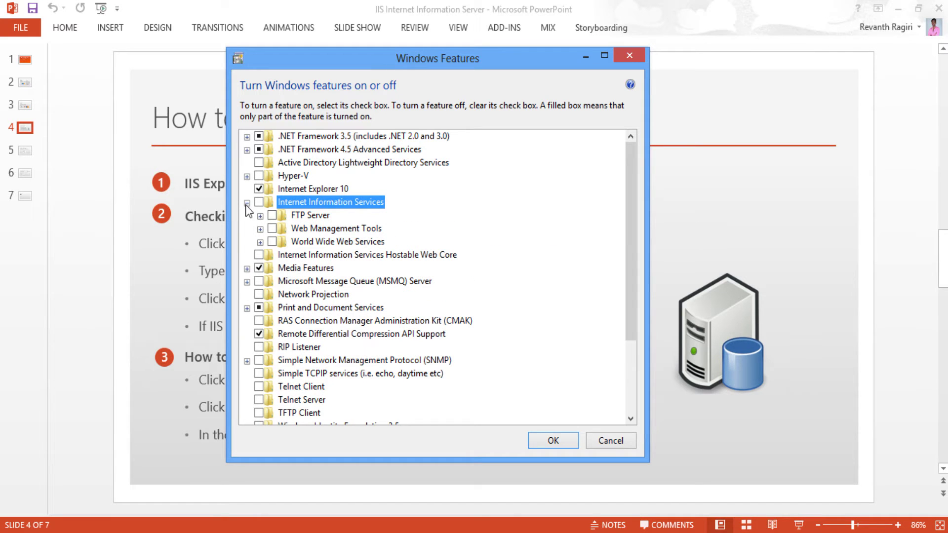
{"action": "left_click", "coordinate": [260, 216]}
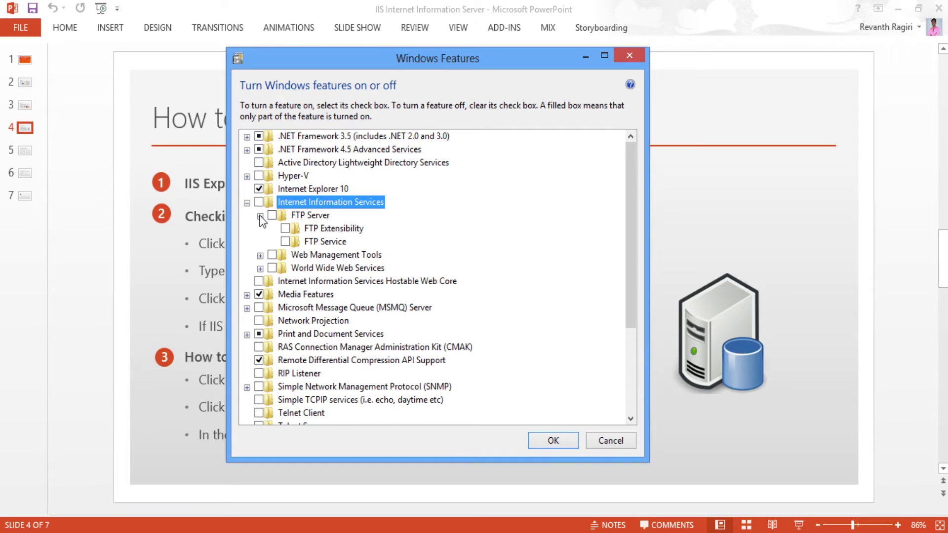
{"action": "left_click", "coordinate": [260, 216]}
Under Web Management Tools, enable IIS 6 Management Compatibility, IIS Management Console, IIS Management Scripts and Tools, and IIS Management Service.
{"action": "left_click", "coordinate": [261, 229]}
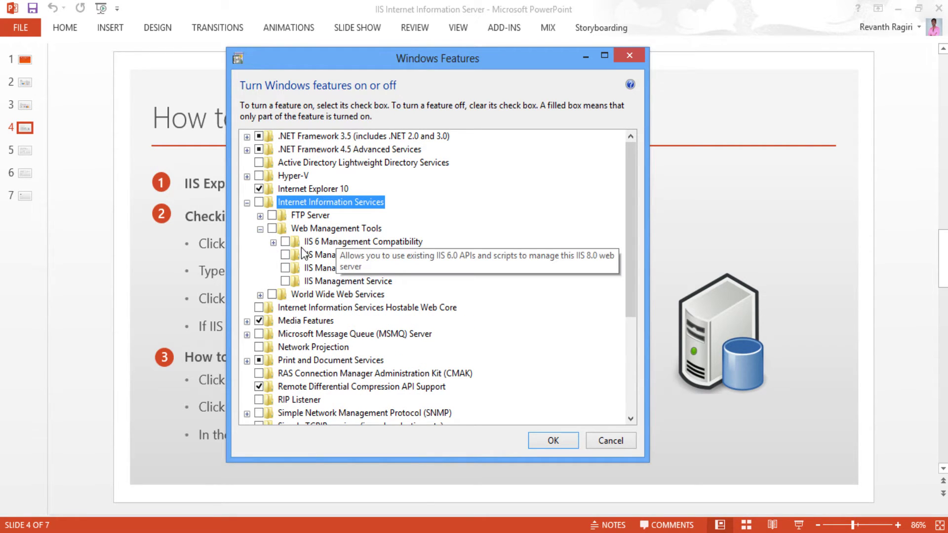
{"action": "left_click", "coordinate": [274, 242]}
{"action": "left_click", "coordinate": [285, 242]}
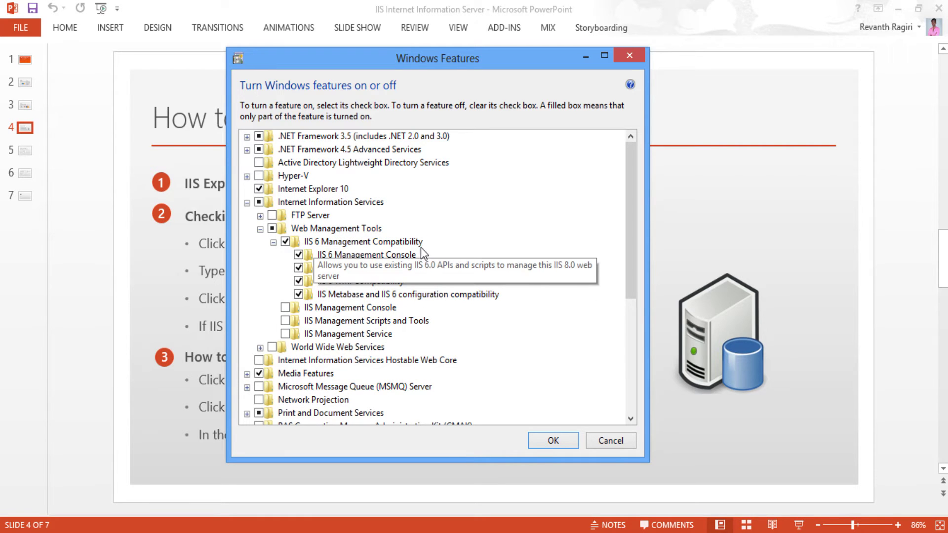
{"action": "left_click", "coordinate": [285, 307]}
{"action": "left_click", "coordinate": [286, 321]}
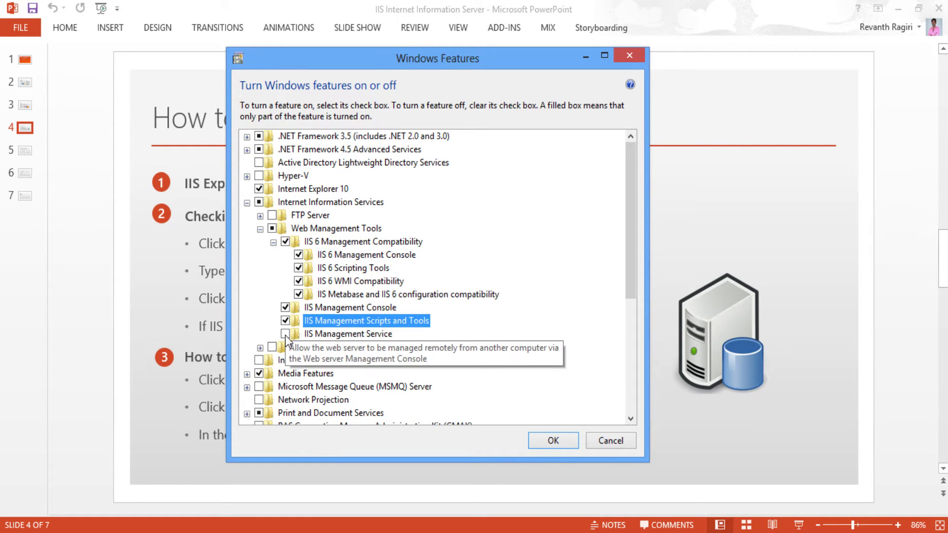
{"action": "left_click", "coordinate": [285, 334]}
{"action": "left_click", "coordinate": [273, 242]}
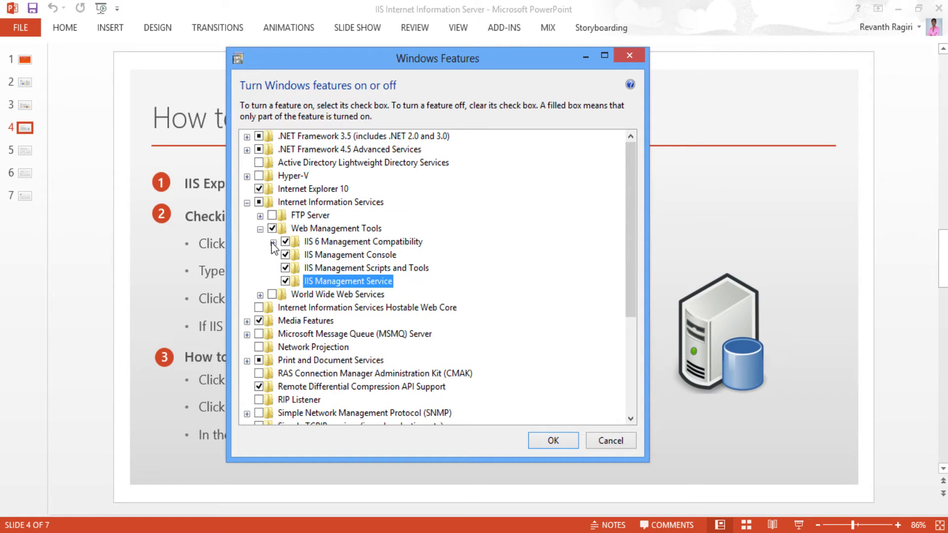
Under World Wide Web Services' Application Development Features, enable .NET Extensibility 3.5 and 4.5, Application Initialization, and ASP.
{"action": "scroll", "coordinate": [270, 268], "scroll_direction": "down", "scroll_amount": 1}
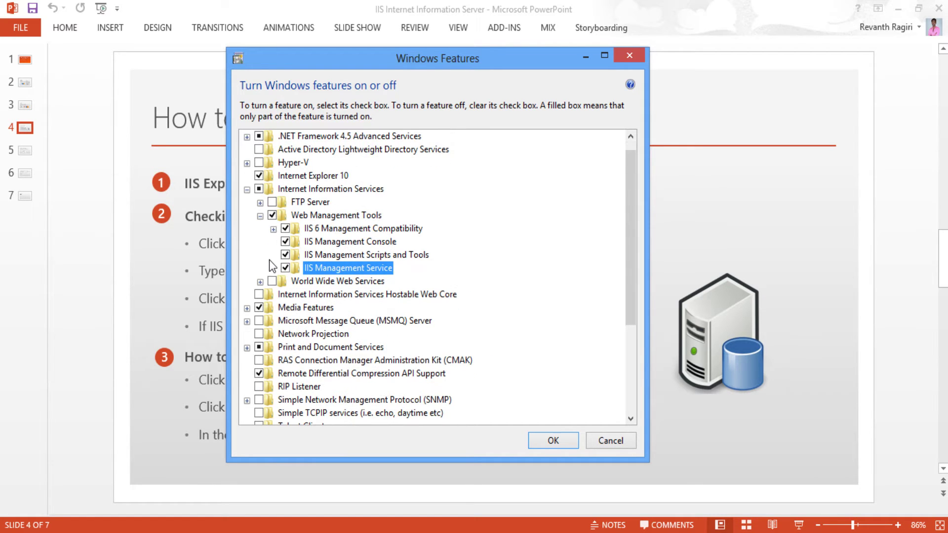
{"action": "left_click", "coordinate": [261, 282]}
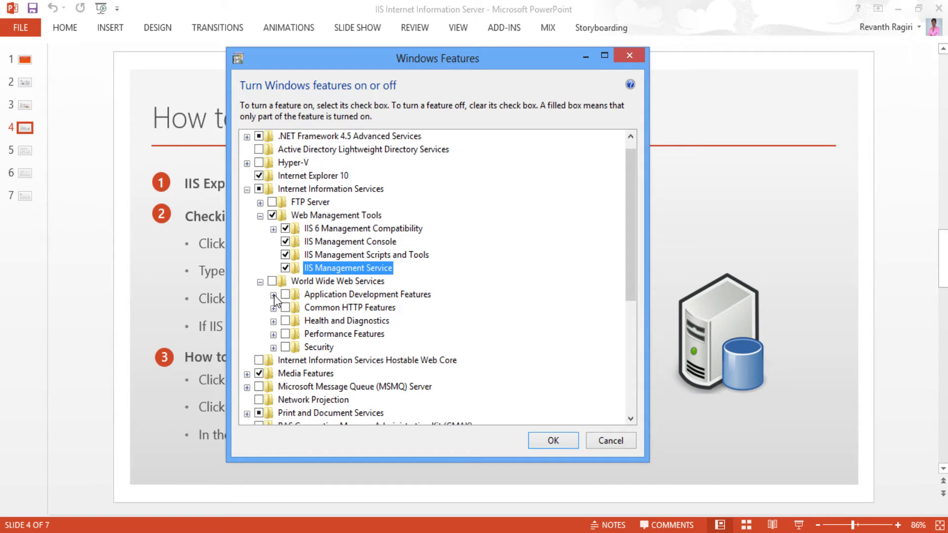
{"action": "left_click", "coordinate": [273, 296]}
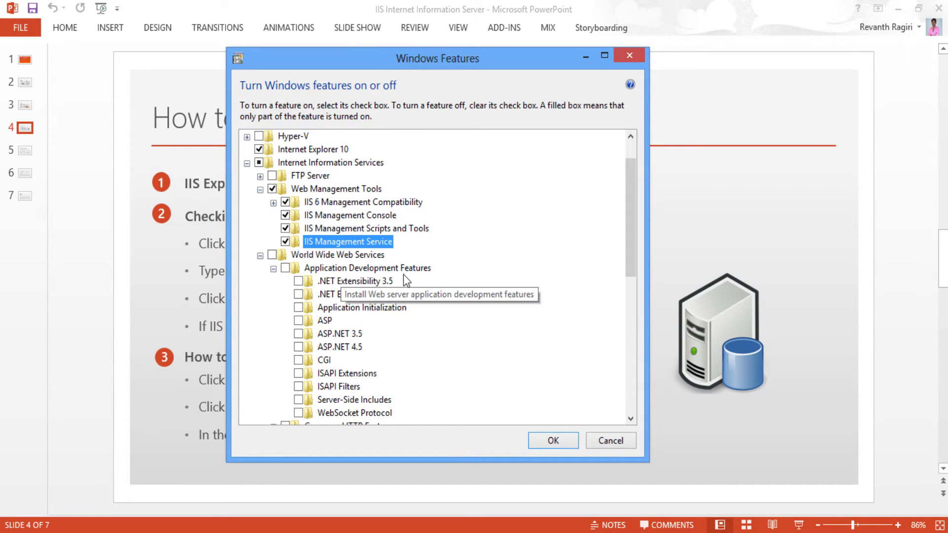
{"action": "scroll", "coordinate": [300, 299], "scroll_direction": "down", "scroll_amount": 1}
{"action": "scroll", "coordinate": [300, 298], "scroll_direction": "down", "scroll_amount": 2}
{"action": "left_click", "coordinate": [298, 242]}
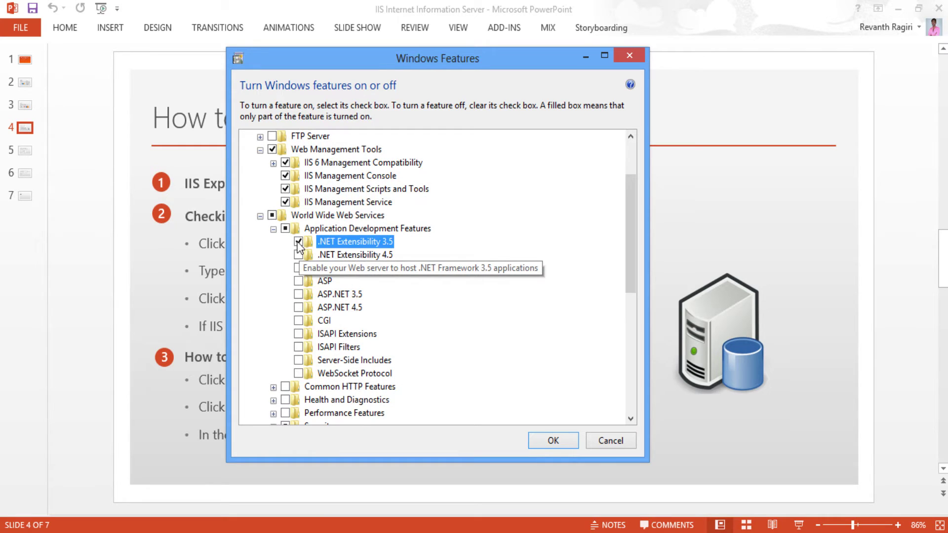
{"action": "left_click", "coordinate": [298, 254]}
{"action": "left_click", "coordinate": [298, 267]}
{"action": "left_click", "coordinate": [298, 280]}
Enable ASP.NET 3.5, ASP.NET 4.5, CGI, Server-Side Includes, and WebSocket Protocol under Application Development Features.
{"action": "left_click", "coordinate": [298, 295]}
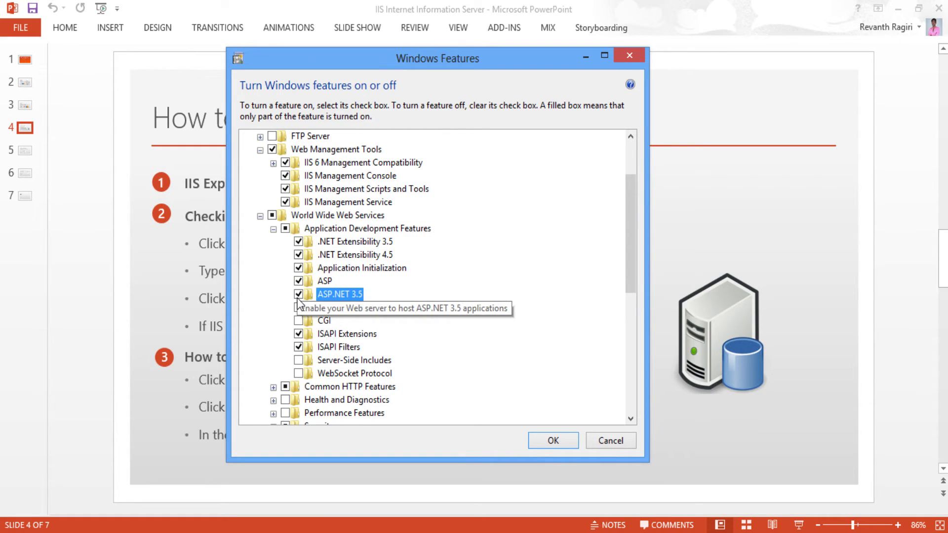
{"action": "left_click", "coordinate": [298, 308]}
{"action": "left_click", "coordinate": [298, 320]}
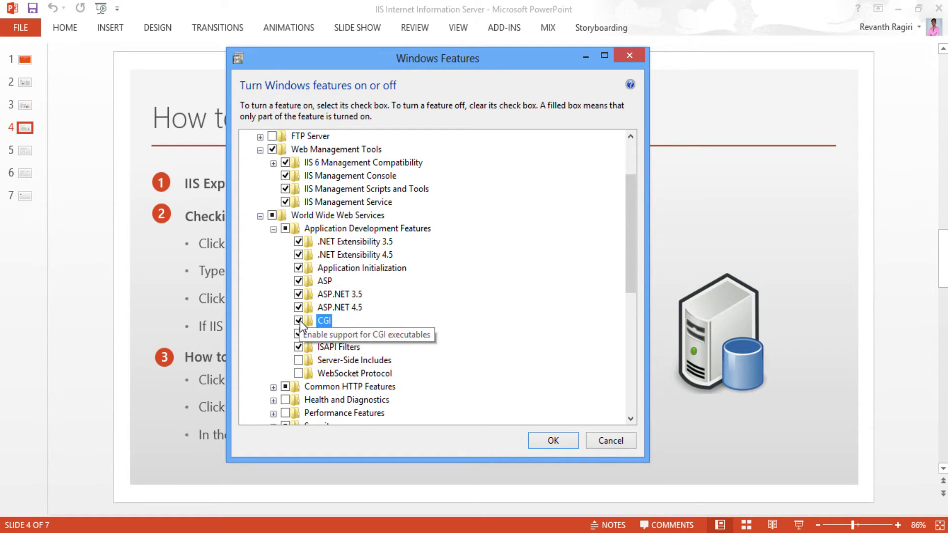
{"action": "left_click", "coordinate": [298, 360]}
{"action": "left_click", "coordinate": [298, 373]}
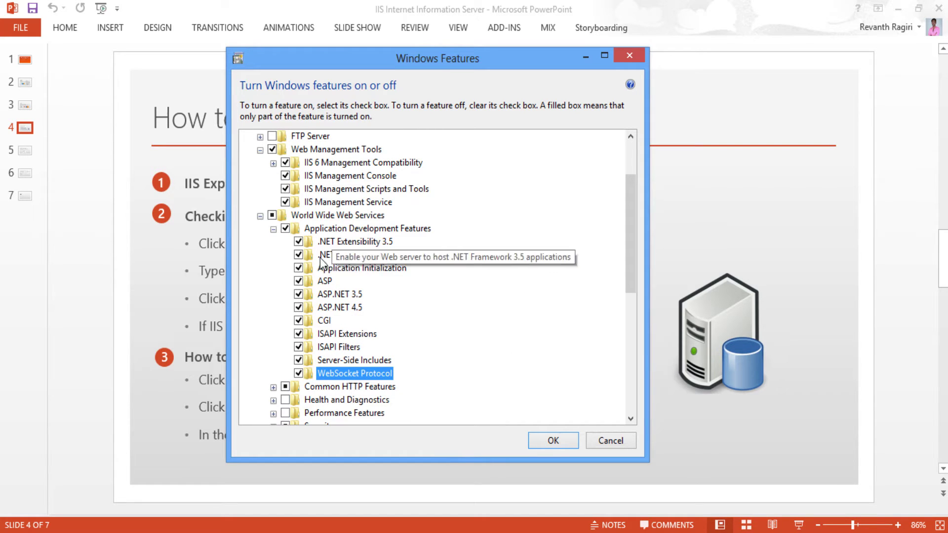
Under Common HTTP Features, enable Directory Browsing, HTTP Errors, HTTP Redirection, Static Content, and WebDAV Publishing.
{"action": "scroll", "coordinate": [371, 274], "scroll_direction": "down", "scroll_amount": 2}
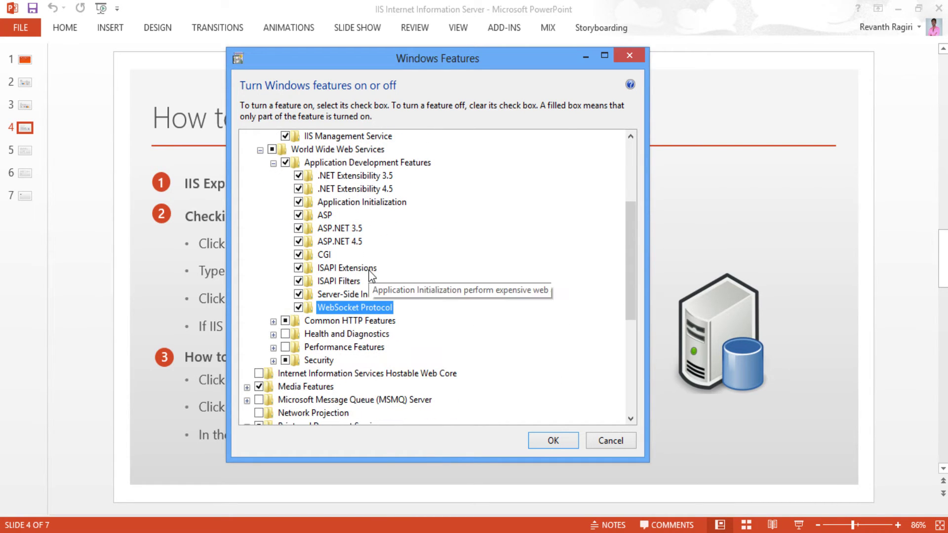
{"action": "left_click", "coordinate": [273, 321]}
{"action": "scroll", "coordinate": [420, 301], "scroll_direction": "down", "scroll_amount": 2}
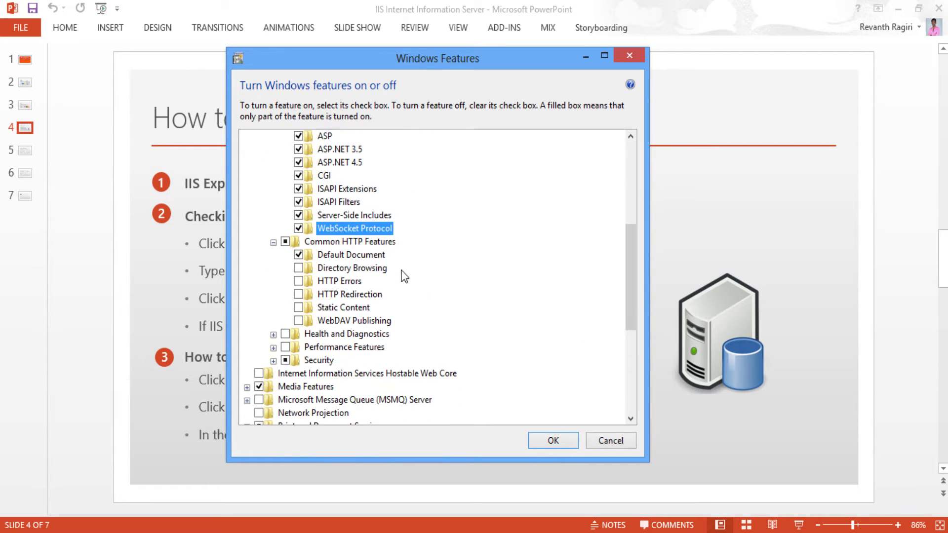
{"action": "scroll", "coordinate": [400, 258], "scroll_direction": "down", "scroll_amount": 1}
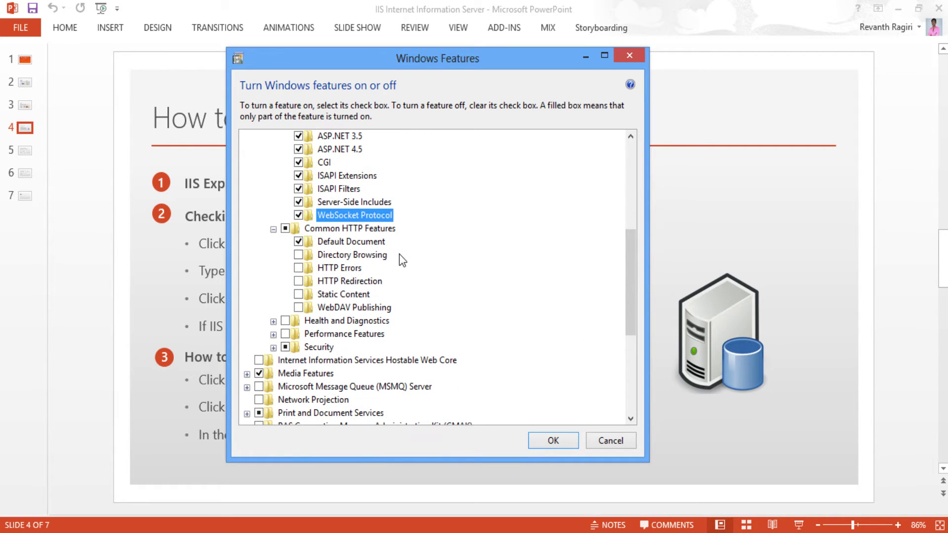
{"action": "left_click", "coordinate": [298, 255]}
{"action": "left_click", "coordinate": [298, 267]}
{"action": "left_click", "coordinate": [298, 281]}
{"action": "left_click", "coordinate": [298, 294]}
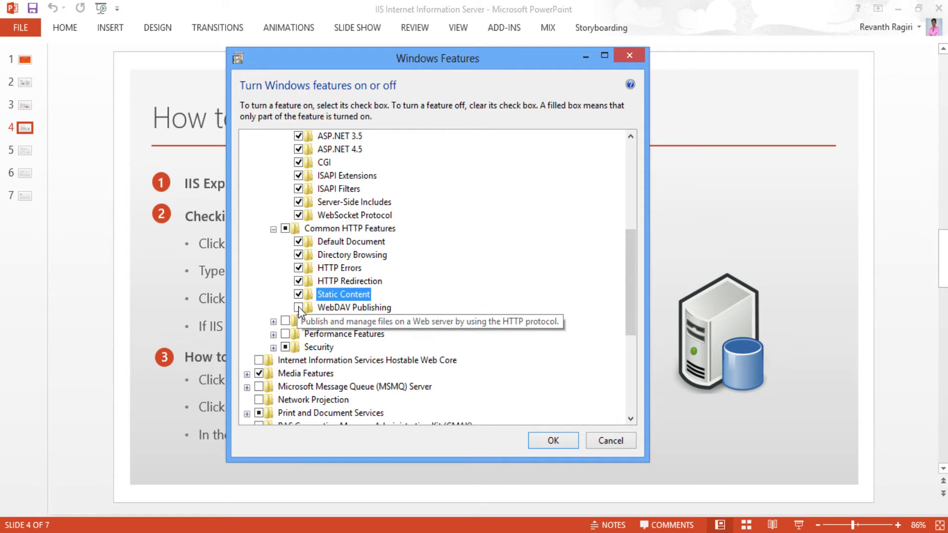
{"action": "left_click", "coordinate": [298, 307]}
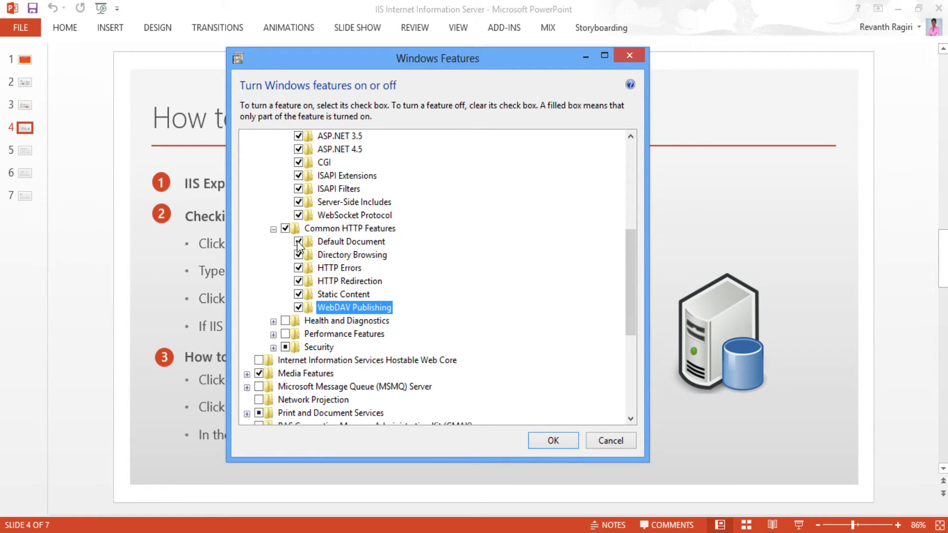
Under Health and Diagnostics, enable Custom Logging, HTTP Logging, Logging Tools, ODBC Logging, Request Monitor, and Tracing.
{"action": "scroll", "coordinate": [365, 256], "scroll_direction": "down", "scroll_amount": 1}
{"action": "scroll", "coordinate": [433, 229], "scroll_direction": "down", "scroll_amount": 1}
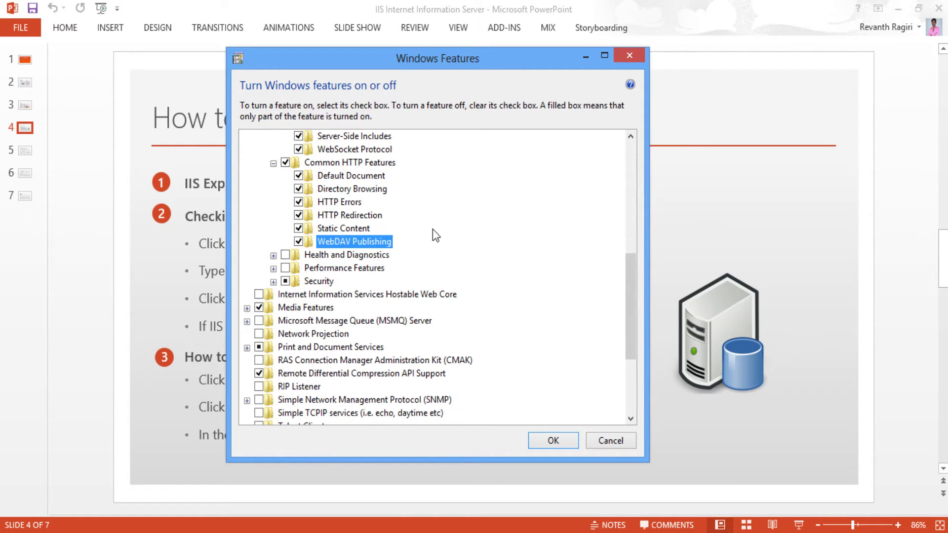
{"action": "left_click", "coordinate": [273, 255]}
{"action": "scroll", "coordinate": [299, 269], "scroll_direction": "down", "scroll_amount": 1}
{"action": "left_click", "coordinate": [298, 241]}
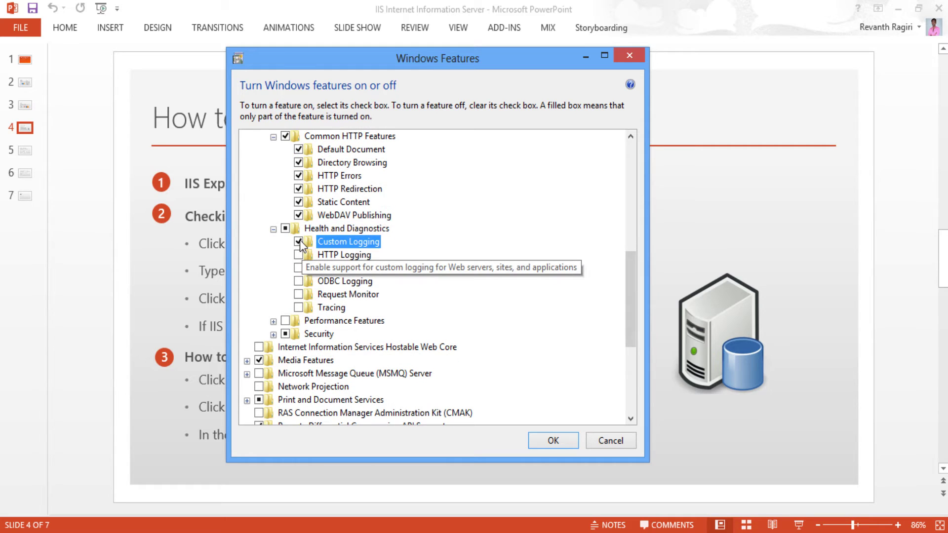
{"action": "left_click", "coordinate": [298, 254]}
{"action": "left_click", "coordinate": [298, 268]}
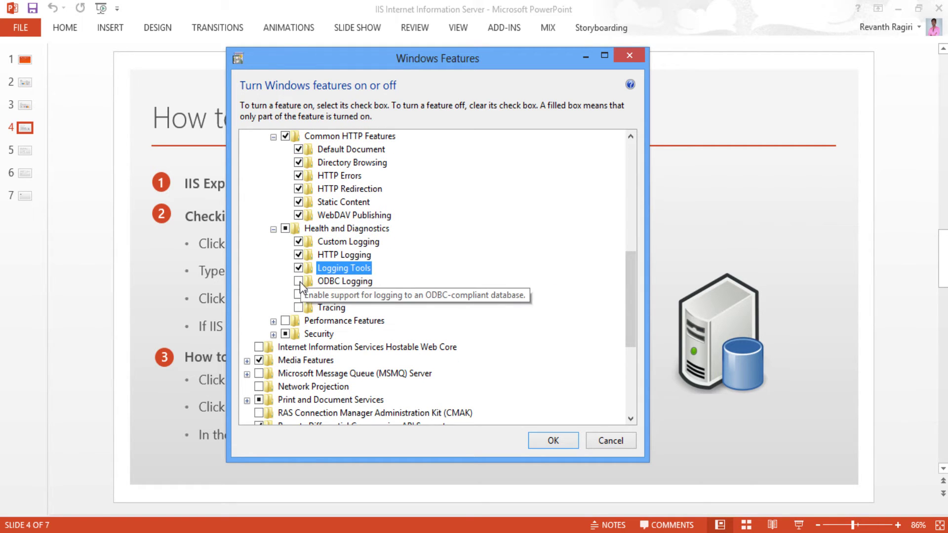
{"action": "left_click", "coordinate": [298, 281]}
{"action": "left_click", "coordinate": [298, 294]}
{"action": "left_click", "coordinate": [298, 307]}
Under Performance Features, enable Dynamic Content Compression and Static Content Compression.
{"action": "scroll", "coordinate": [291, 297], "scroll_direction": "down", "scroll_amount": 3}
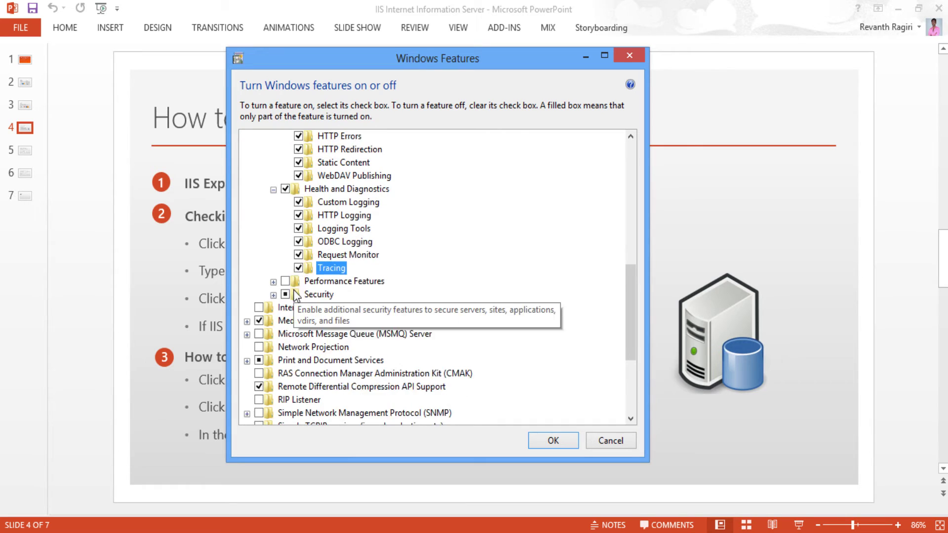
{"action": "left_click", "coordinate": [273, 229]}
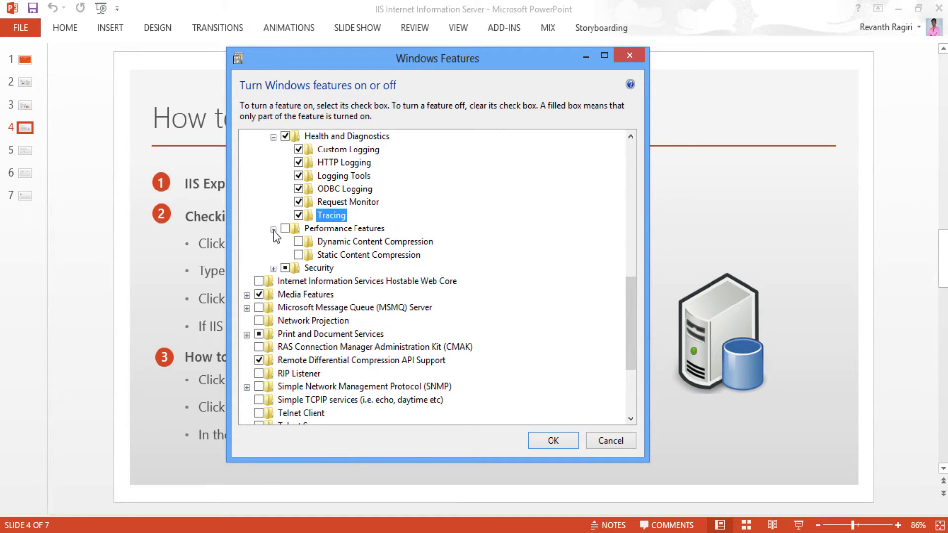
{"action": "left_click", "coordinate": [298, 241]}
{"action": "left_click", "coordinate": [299, 255]}
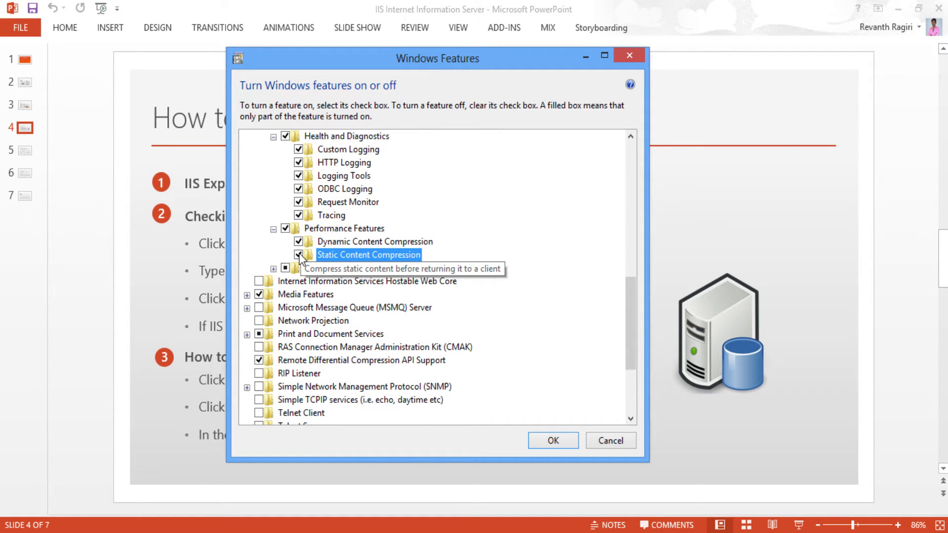
Under Security, enable Basic, Digest and Windows Authentication, Centralized SSL Certificate Support, both client certificate mapping options, IP Security, and URL Authorization.
{"action": "scroll", "coordinate": [476, 241], "scroll_direction": "down", "scroll_amount": 1}
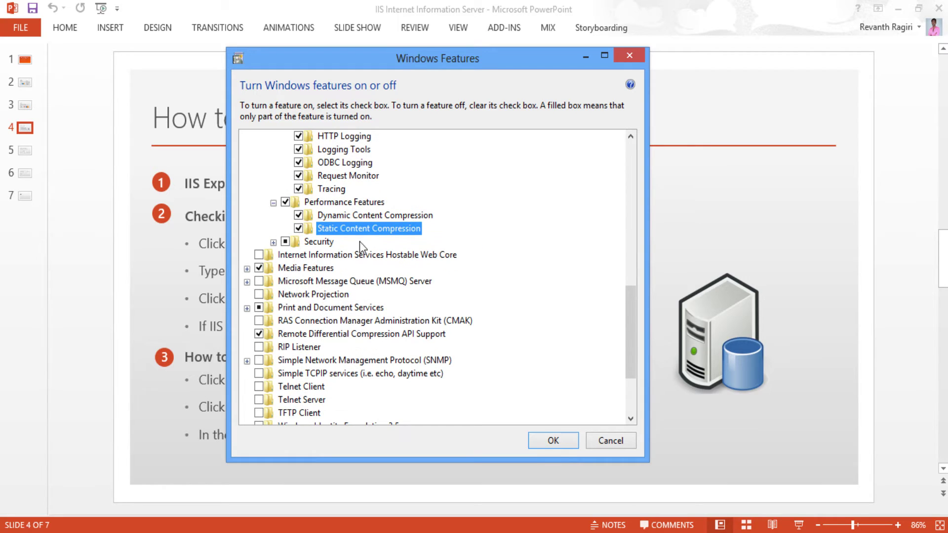
{"action": "left_click", "coordinate": [273, 242]}
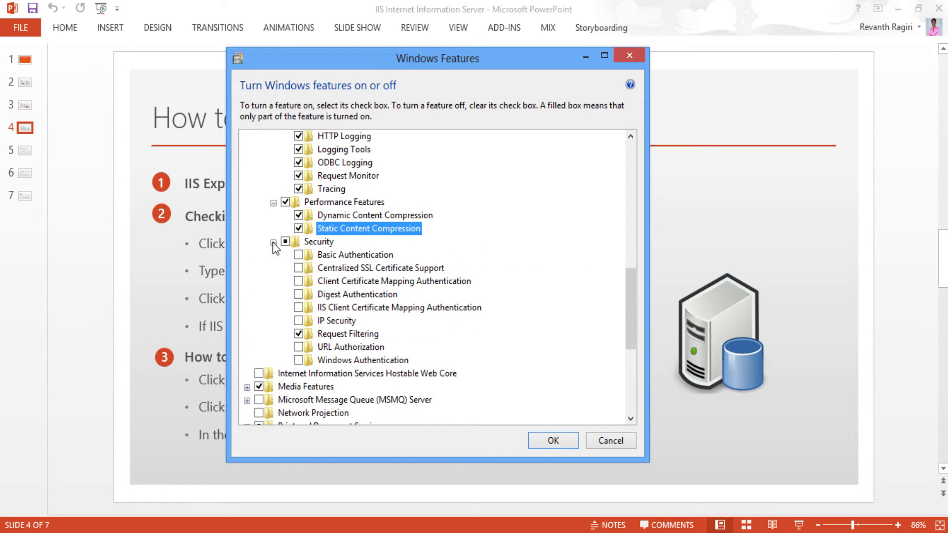
{"action": "left_click", "coordinate": [298, 255]}
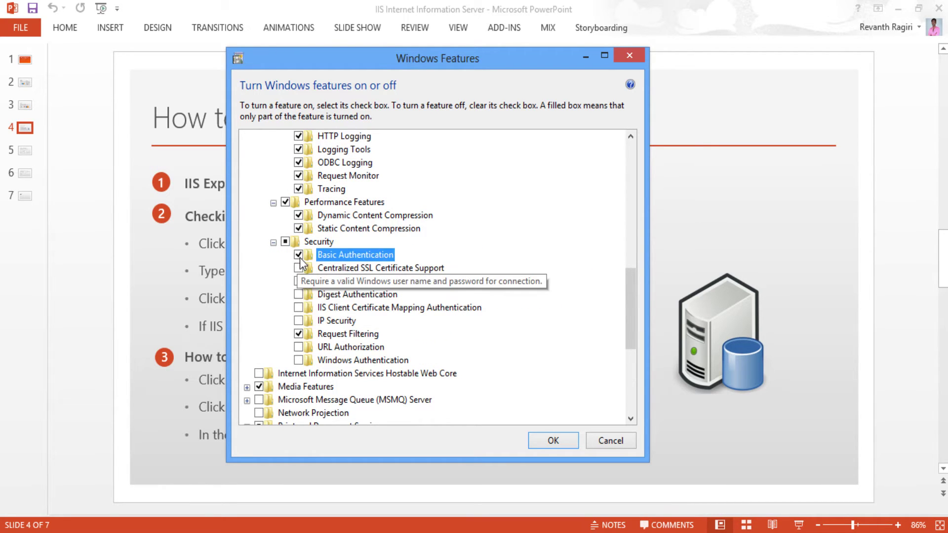
{"action": "left_click", "coordinate": [298, 268]}
{"action": "left_click", "coordinate": [298, 281]}
{"action": "left_click", "coordinate": [298, 295]}
{"action": "left_click", "coordinate": [299, 308]}
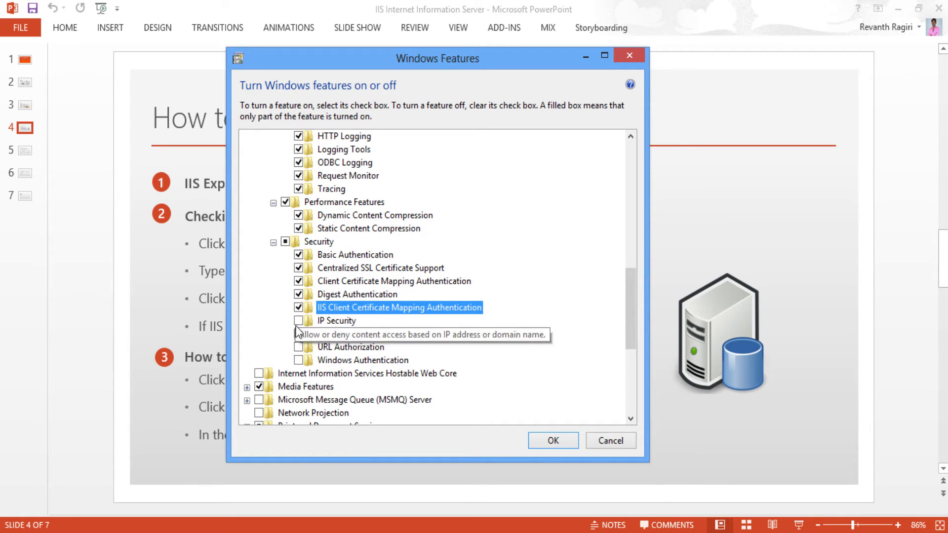
{"action": "left_click", "coordinate": [298, 321]}
{"action": "left_click", "coordinate": [298, 347]}
{"action": "left_click", "coordinate": [299, 360]}
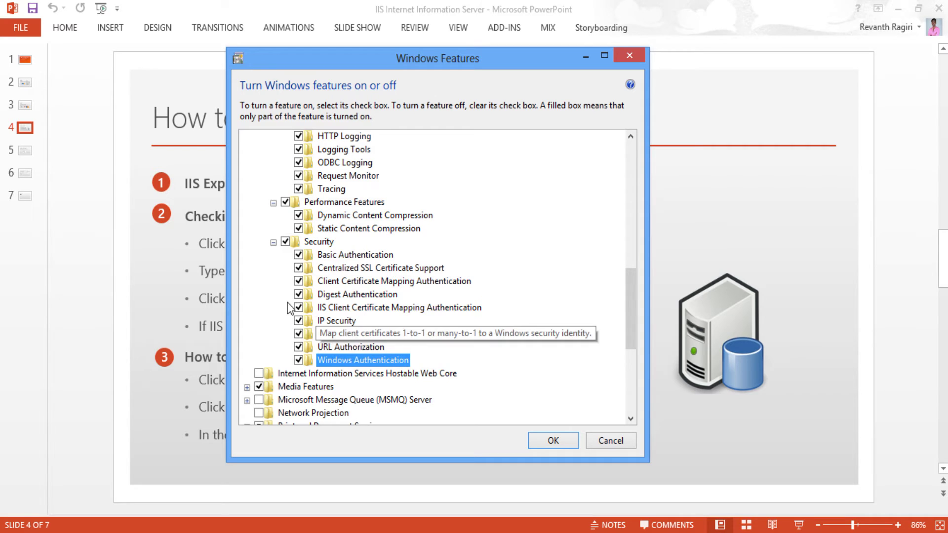
Collapse the World Wide Web Services group together with its expanded feature subgroups, from Security up to Application Development Features.
{"action": "left_click", "coordinate": [273, 242]}
{"action": "left_click", "coordinate": [273, 203]}
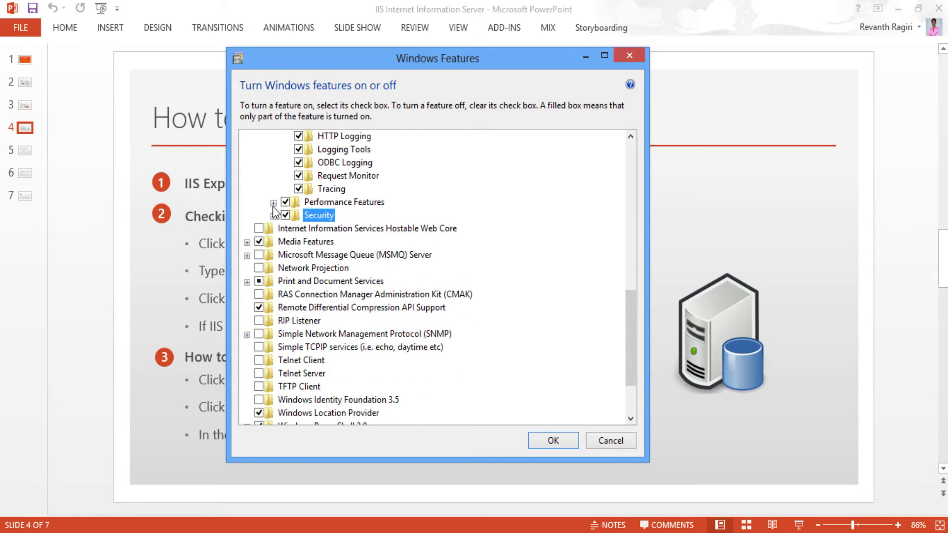
{"action": "scroll", "coordinate": [274, 211], "scroll_direction": "up", "scroll_amount": 4}
{"action": "left_click", "coordinate": [273, 256]}
{"action": "scroll", "coordinate": [272, 257], "scroll_direction": "up", "scroll_amount": 3}
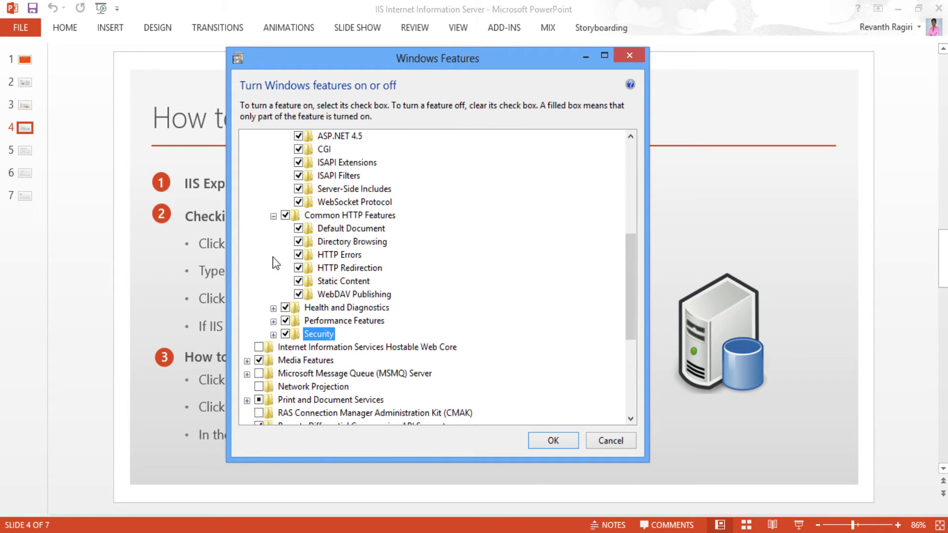
{"action": "left_click", "coordinate": [273, 254]}
{"action": "scroll", "coordinate": [266, 286], "scroll_direction": "up", "scroll_amount": 3}
{"action": "scroll", "coordinate": [268, 290], "scroll_direction": "up", "scroll_amount": 1}
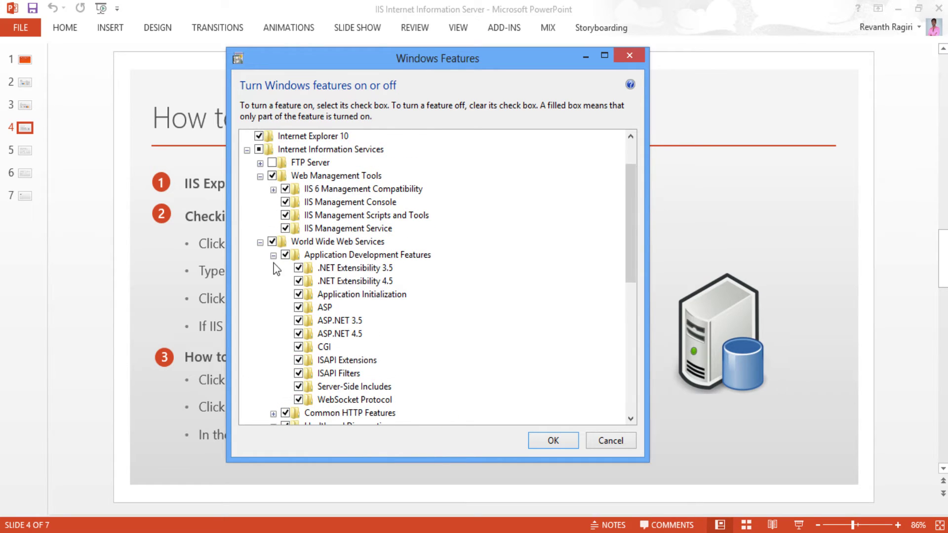
{"action": "left_click", "coordinate": [273, 254]}
{"action": "left_click", "coordinate": [260, 241]}
Collapse the Internet Information Services node, then install the selected Windows features and close the dialog once the installation finishes.
{"action": "scroll", "coordinate": [263, 268], "scroll_direction": "up", "scroll_amount": 2}
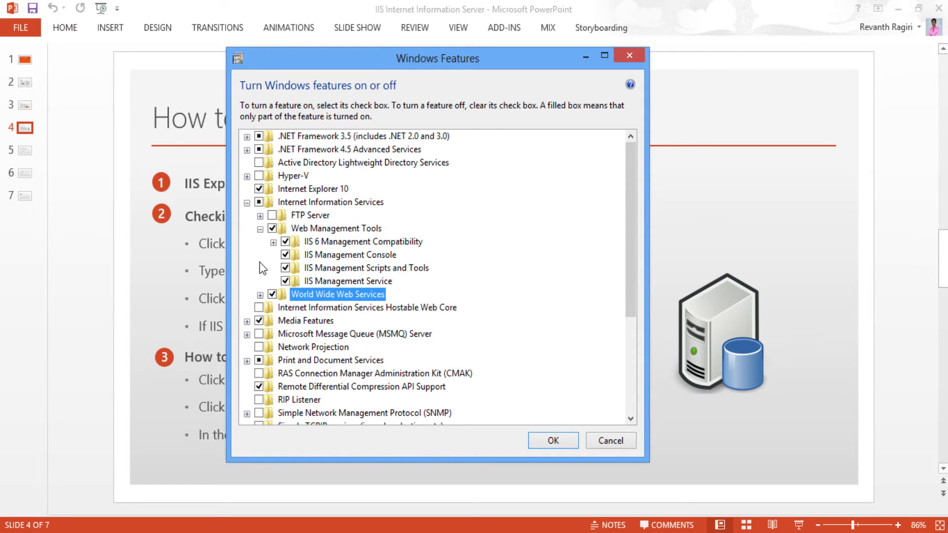
{"action": "left_click", "coordinate": [260, 229]}
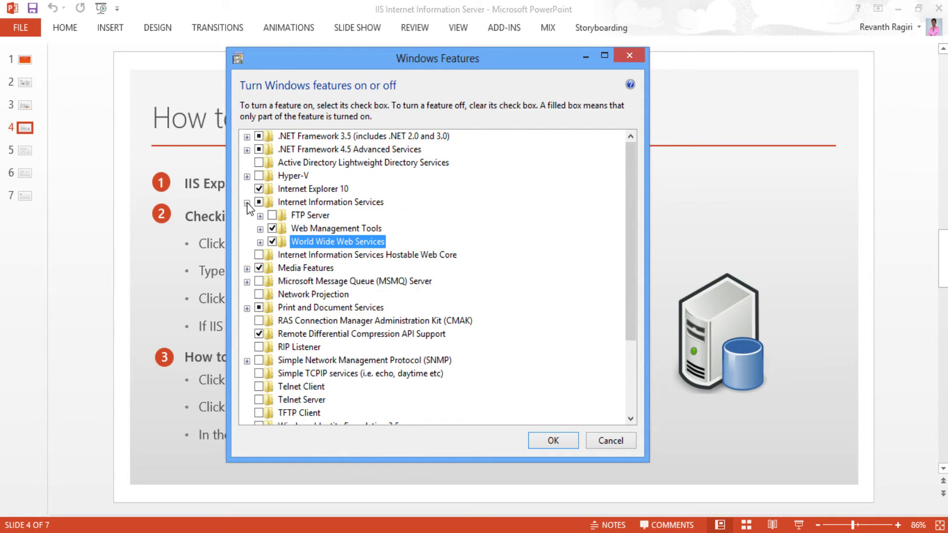
{"action": "left_click", "coordinate": [247, 203]}
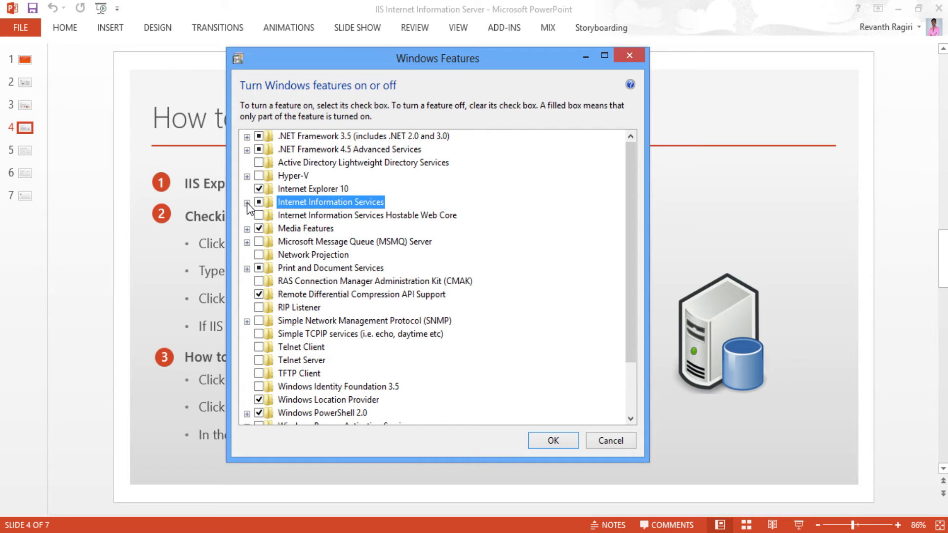
{"action": "left_click", "coordinate": [553, 440]}
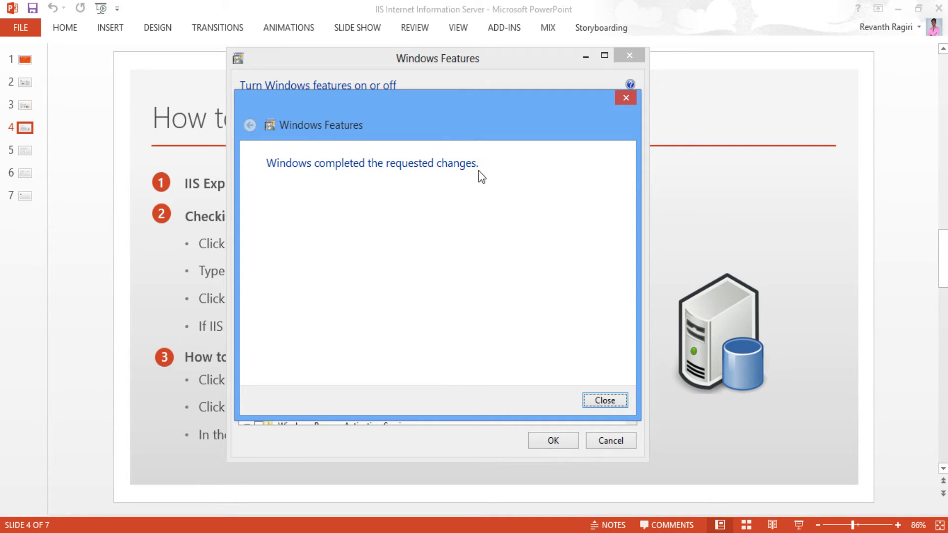
{"action": "left_click", "coordinate": [603, 400]}
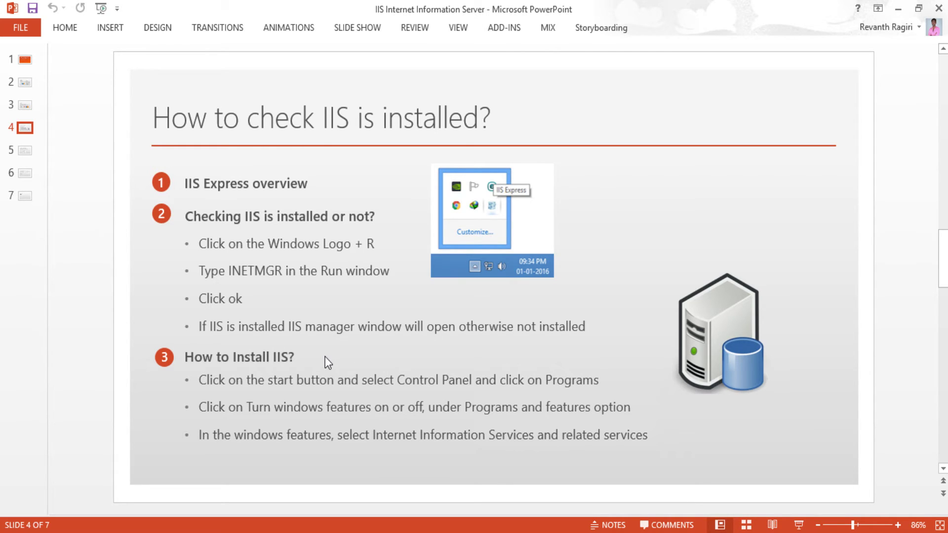
Run inetmgr to open IIS Manager and decline the offer to get started with Microsoft Web Platform.
{"action": "key", "text": "super+r"}
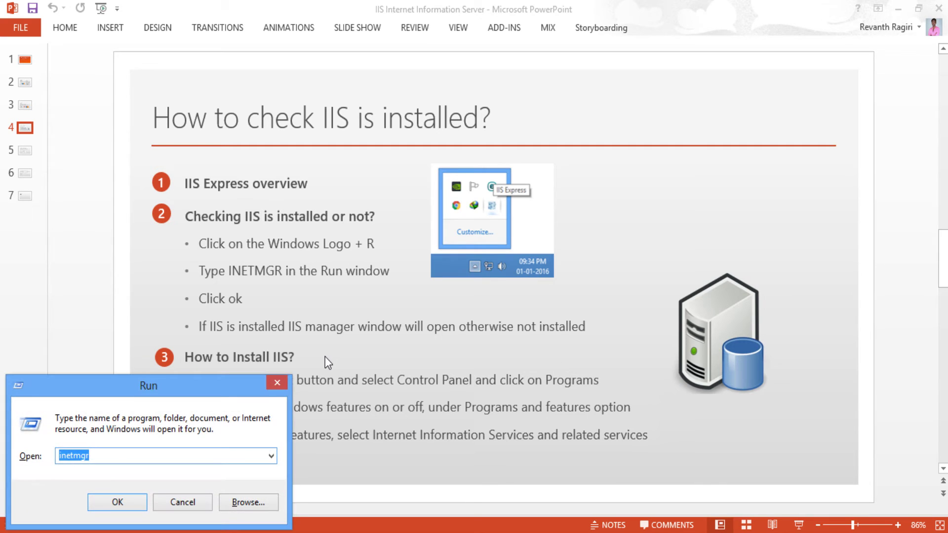
{"action": "key", "text": "Return"}
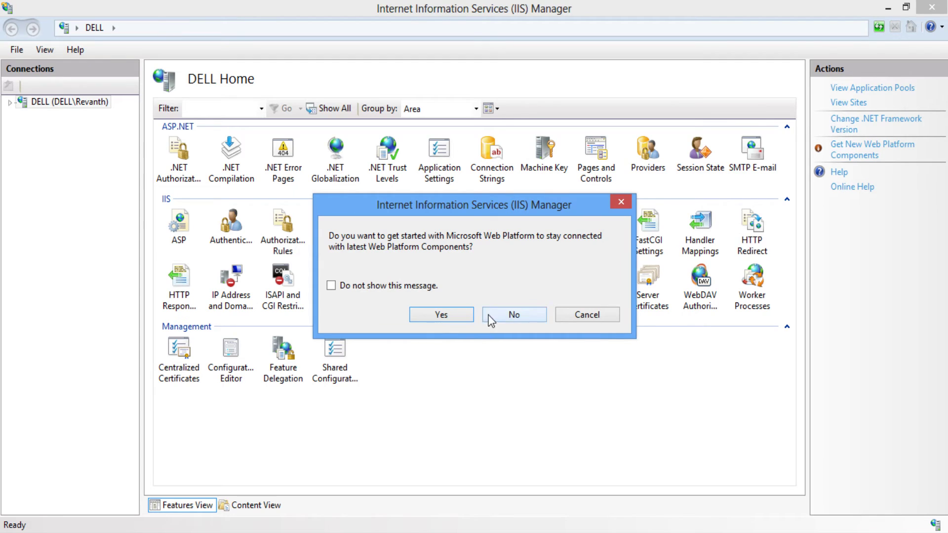
{"action": "left_click", "coordinate": [490, 319]}
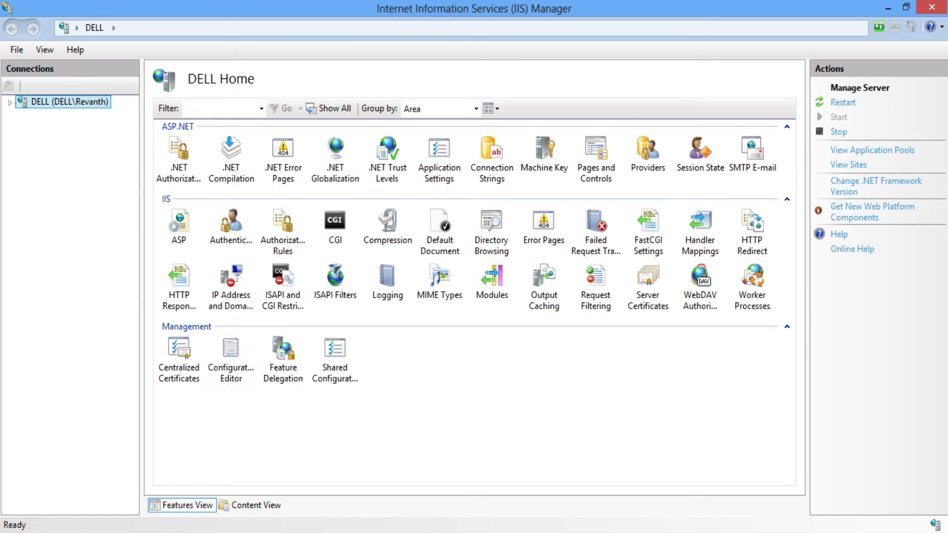
{"action": "left_click", "coordinate": [72, 532]}
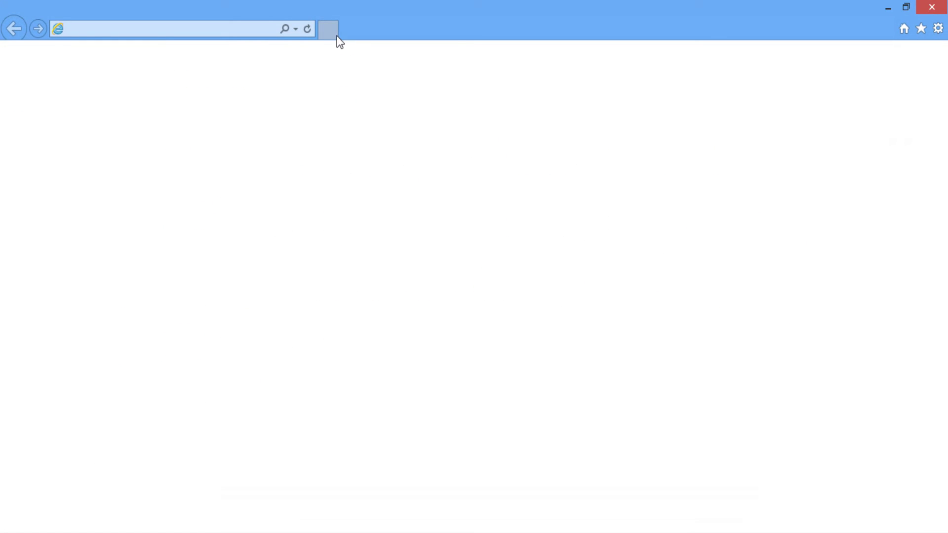
{"action": "left_click", "coordinate": [459, 32]}
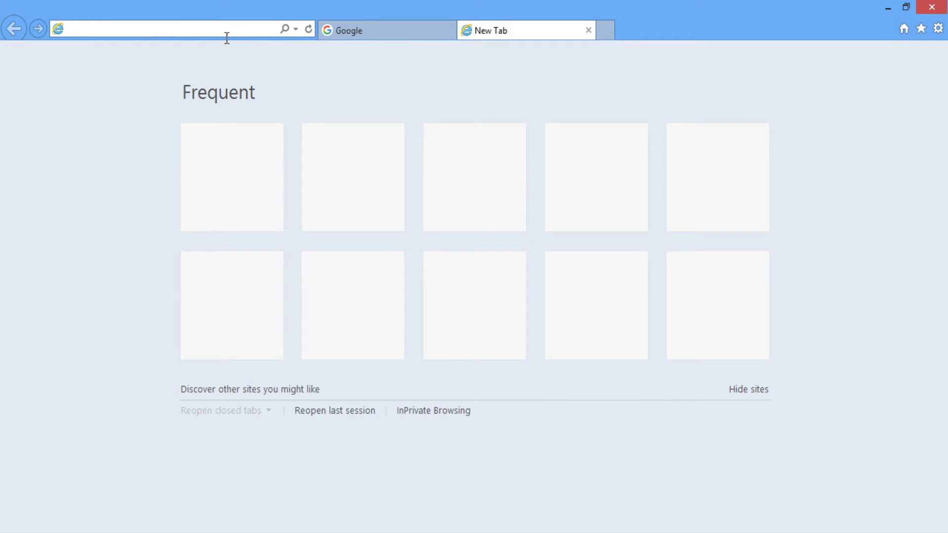
{"action": "type", "text": "localhost/"}
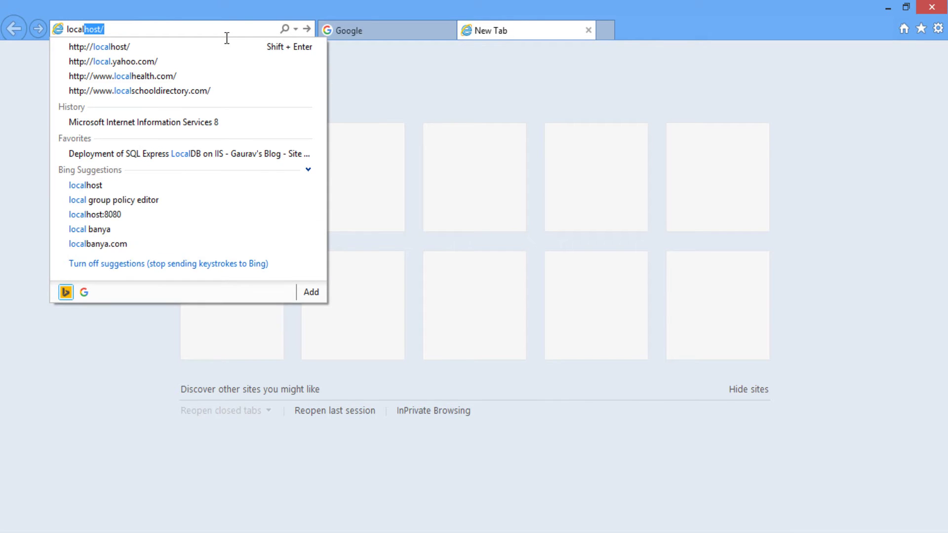
{"action": "key", "text": "End"}
{"action": "key", "text": "Return"}
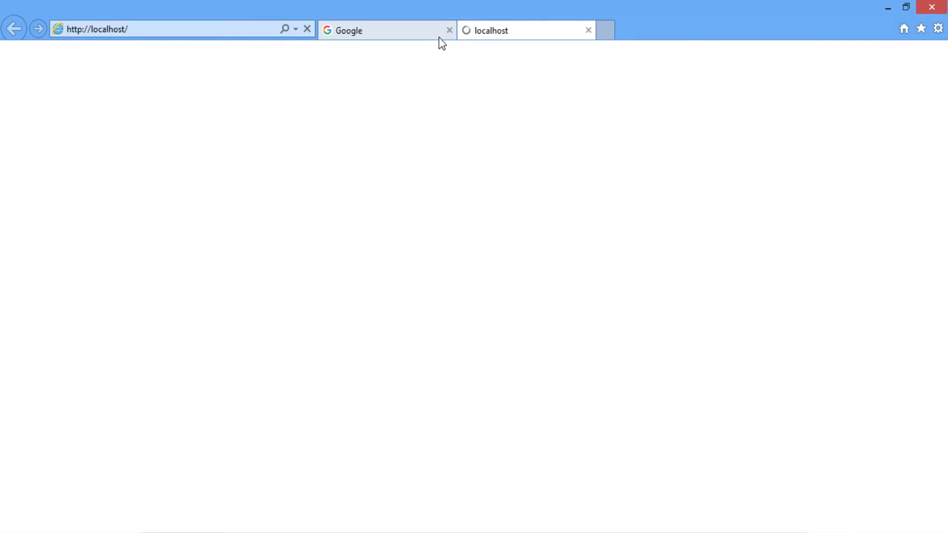
{"action": "left_click", "coordinate": [449, 31]}
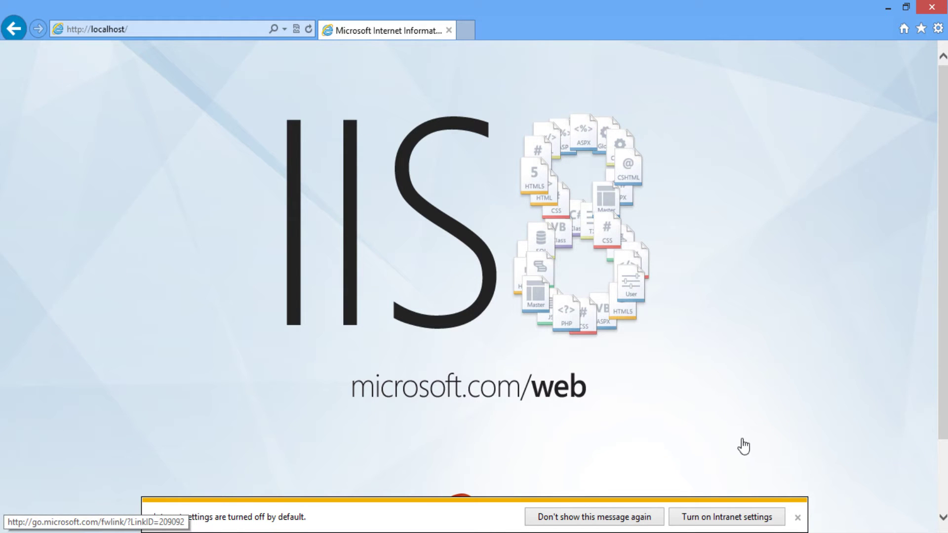
{"action": "left_click", "coordinate": [797, 517]}
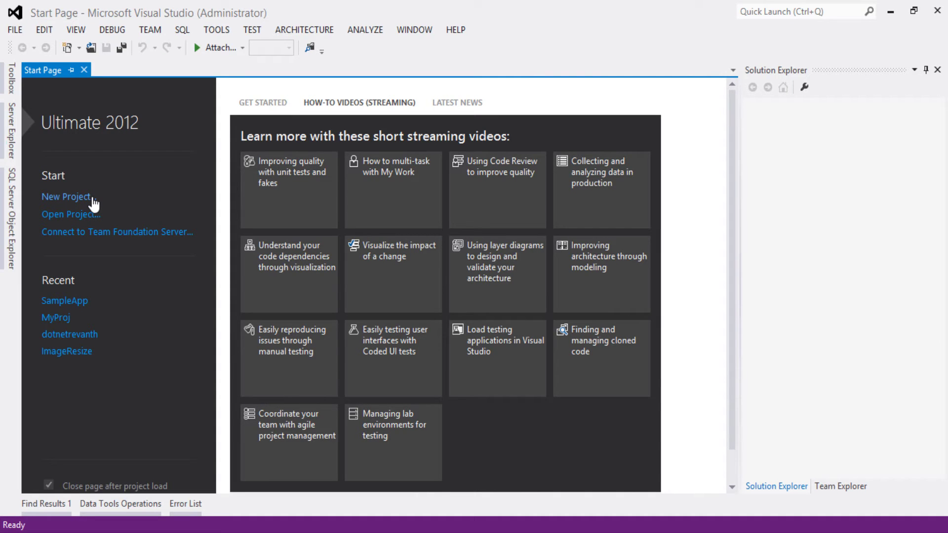
In Visual Studio, create a Visual C# ASP.NET Empty Web Application project named SampleDemo.
{"action": "left_click", "coordinate": [15, 29]}
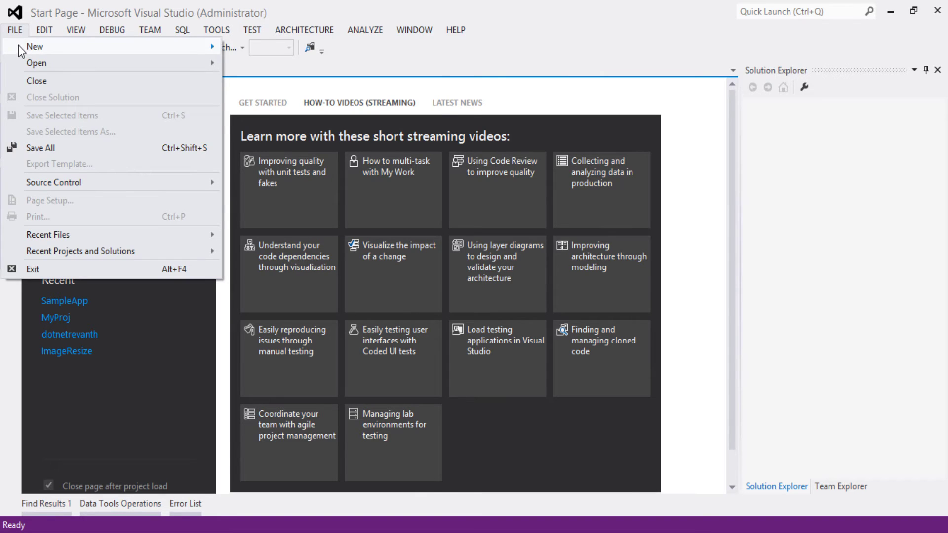
{"action": "mouse_move", "coordinate": [122, 49]}
{"action": "left_click", "coordinate": [275, 48]}
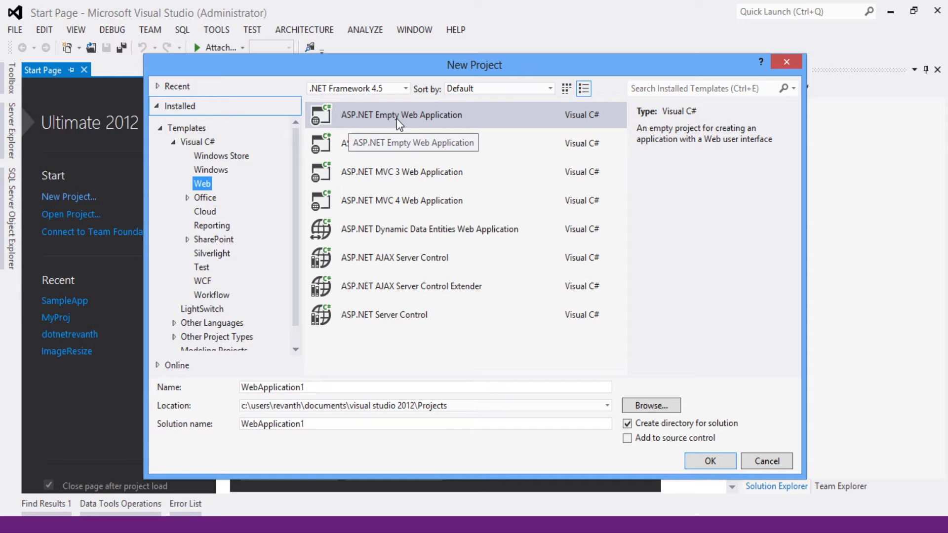
{"action": "double_click", "coordinate": [323, 387]}
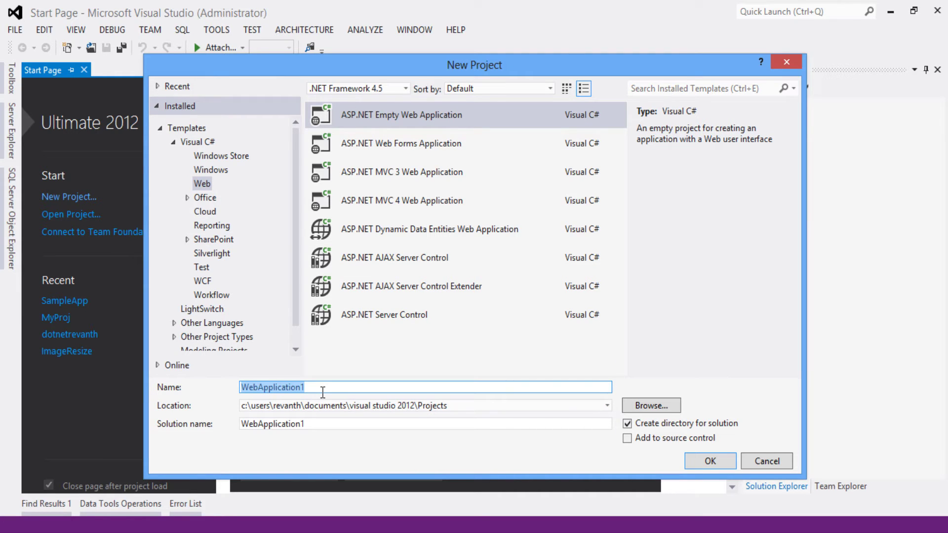
{"action": "type", "text": "Samo"}
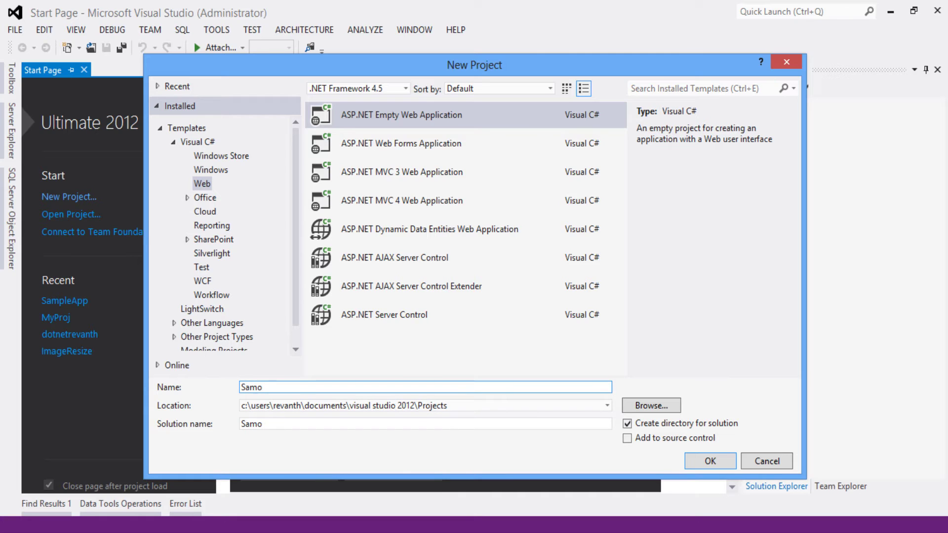
{"action": "key", "text": "BackSpace"}
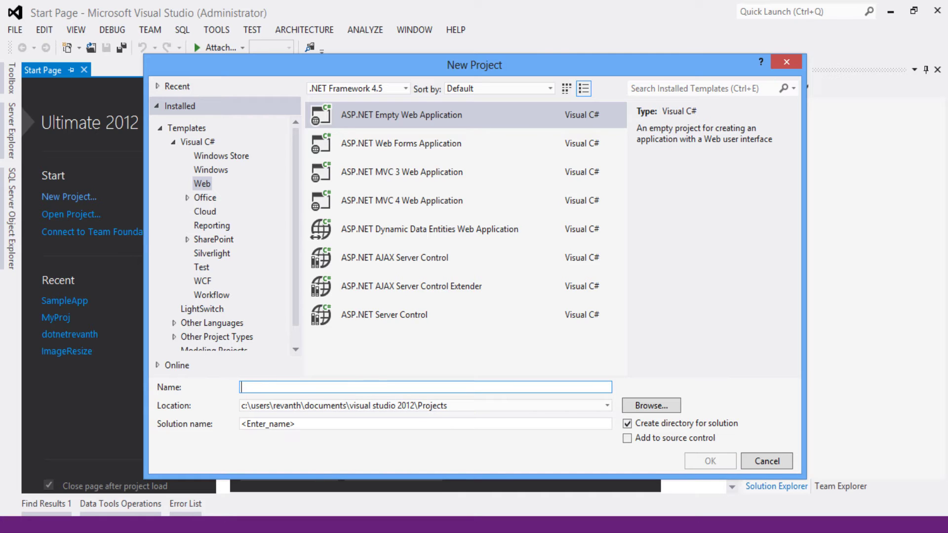
{"action": "type", "text": "Sample"}
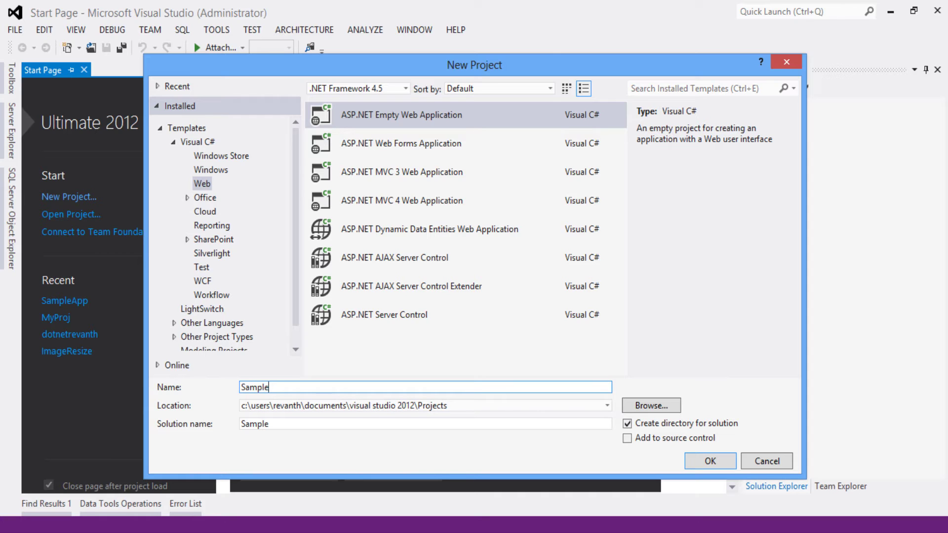
{"action": "type", "text": "Demo"}
{"action": "left_click", "coordinate": [696, 461]}
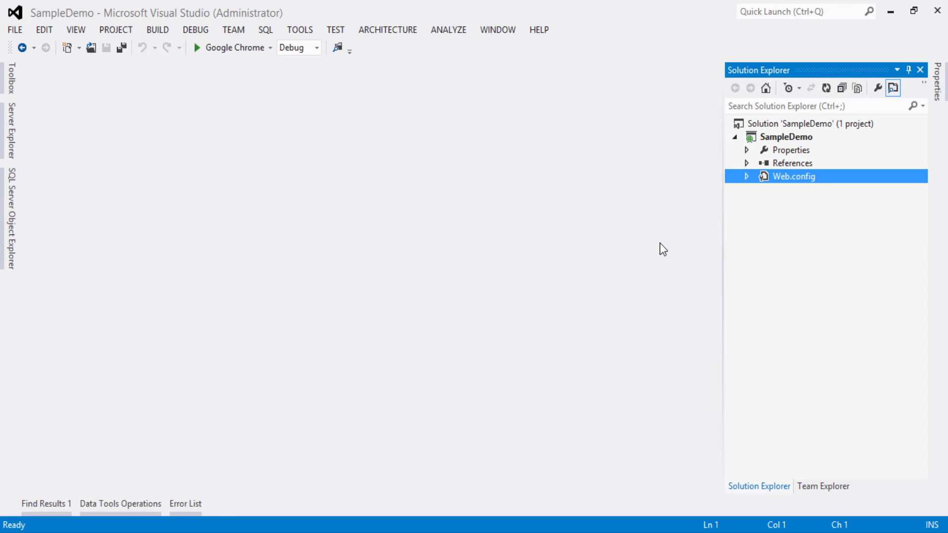
Add a new Web Form named Default.aspx to the SampleDemo project.
{"action": "right_click", "coordinate": [756, 138]}
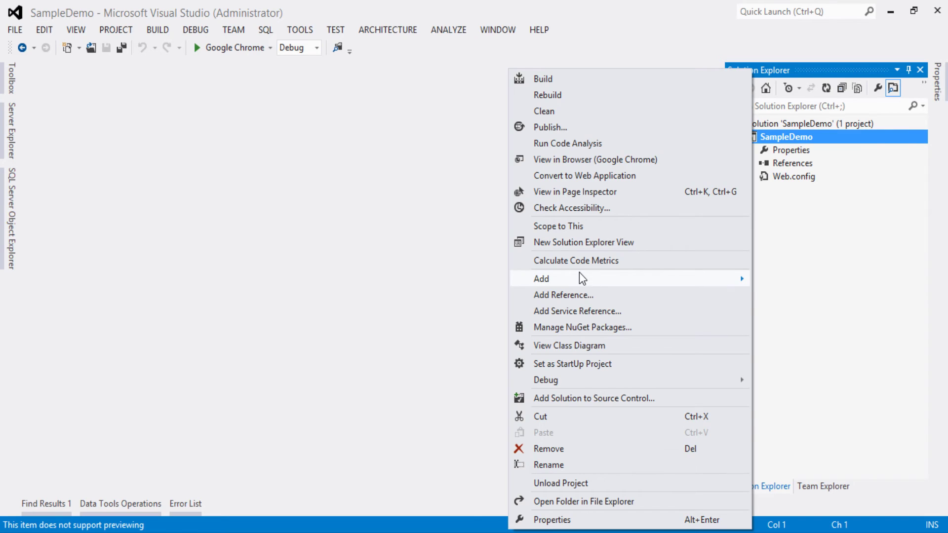
{"action": "mouse_move", "coordinate": [579, 275]}
{"action": "left_click", "coordinate": [805, 282]}
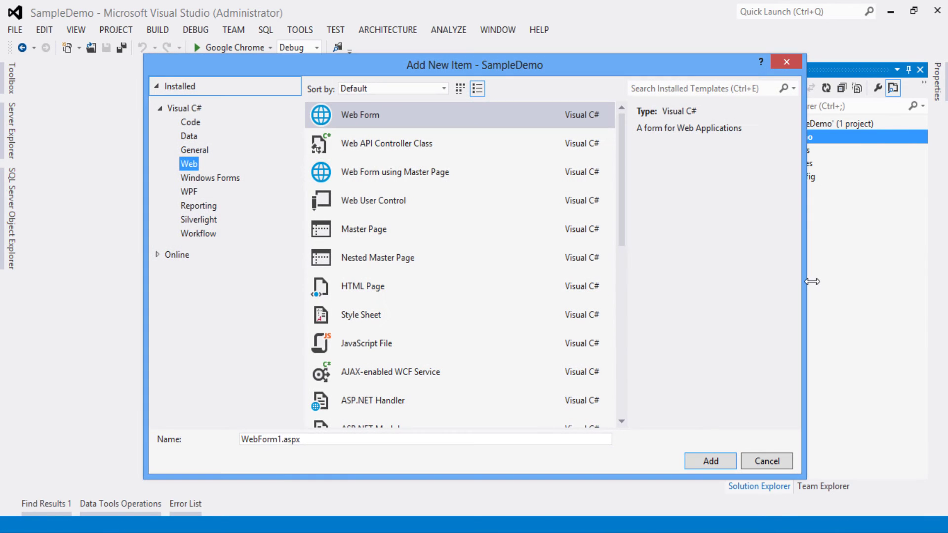
{"action": "left_click", "coordinate": [350, 117]}
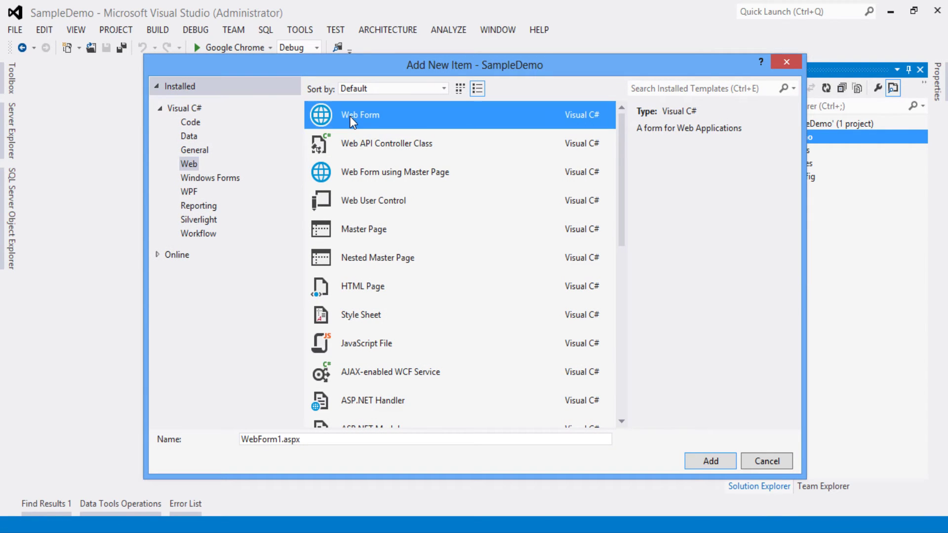
{"action": "left_click", "coordinate": [288, 445]}
{"action": "type", "text": "Defa"}
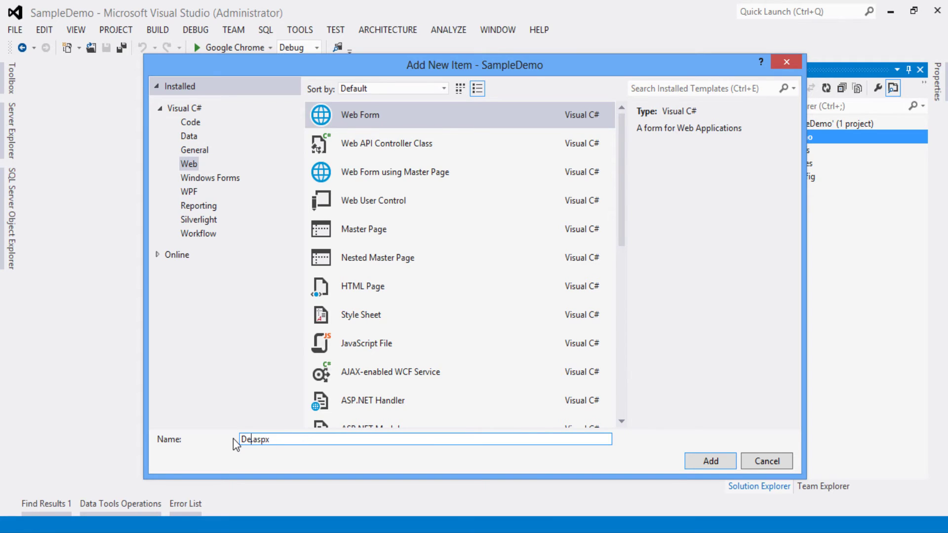
{"action": "type", "text": "ult"}
{"action": "left_click", "coordinate": [709, 460]}
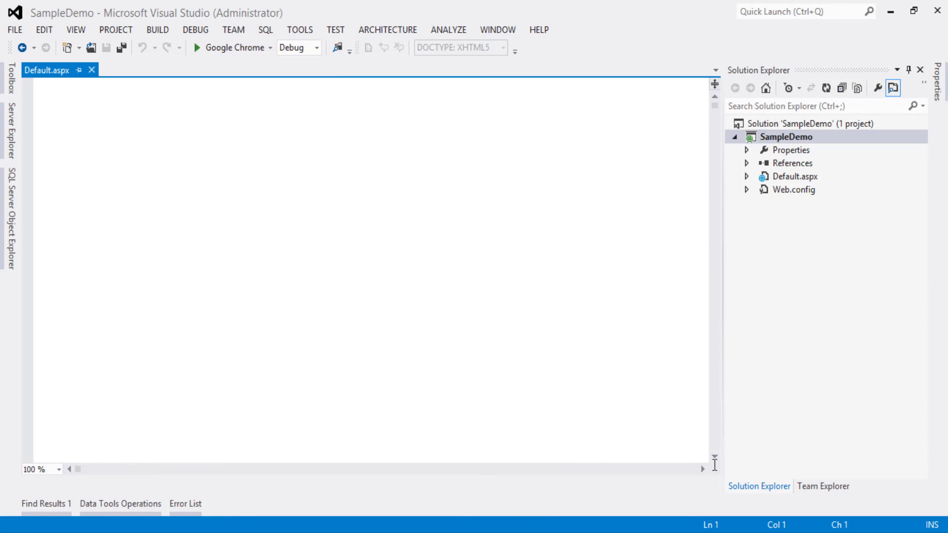
Add an h5 heading inside the div of Default.aspx reading "Welcome to DotNet" followed by the author's first name, and save the file.
{"action": "left_click", "coordinate": [133, 244]}
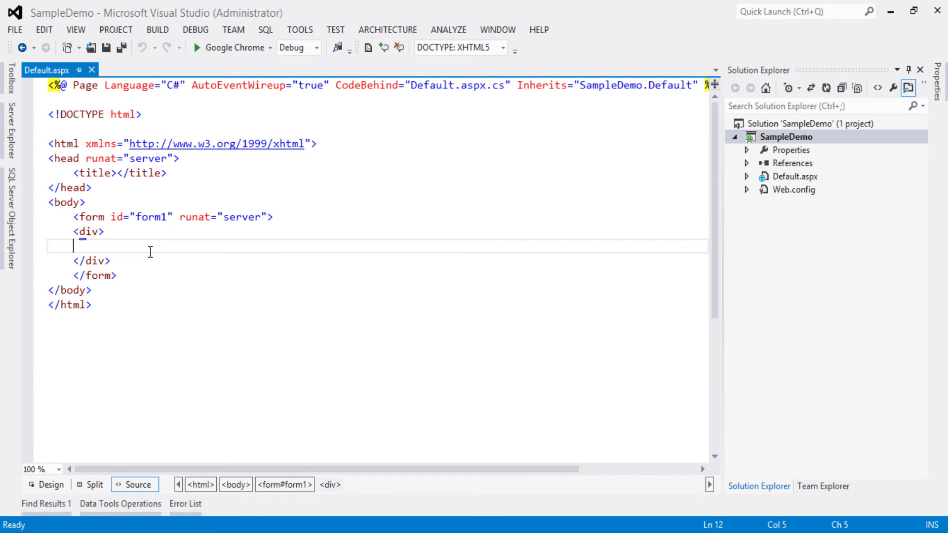
{"action": "left_click", "coordinate": [145, 238]}
{"action": "left_click", "coordinate": [146, 251], "text": "shift"}
{"action": "key", "text": "BackSpace"}
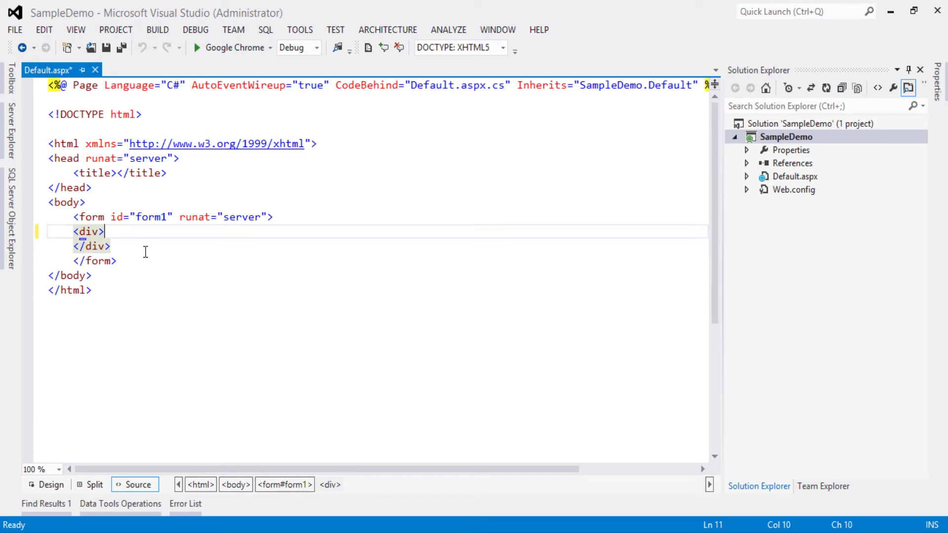
{"action": "key", "text": "Return"}
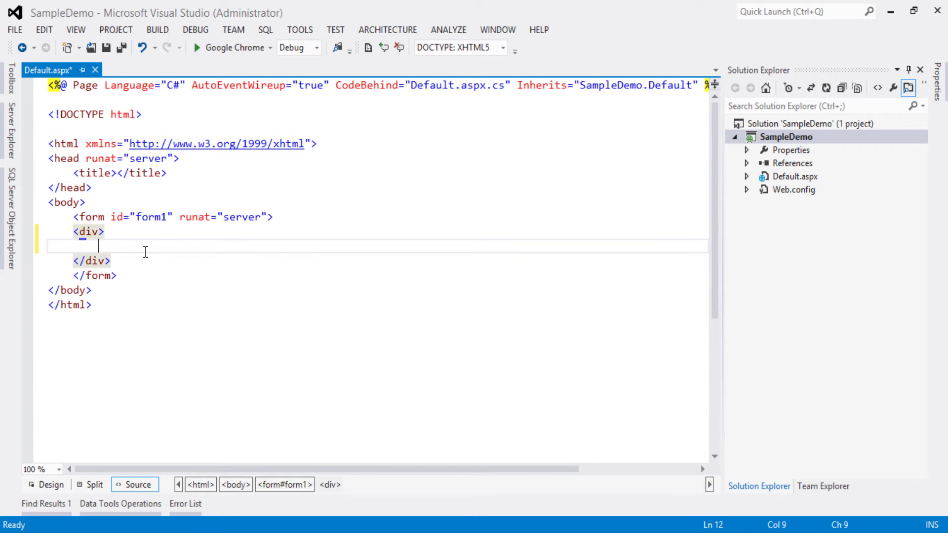
{"action": "type", "text": "<"}
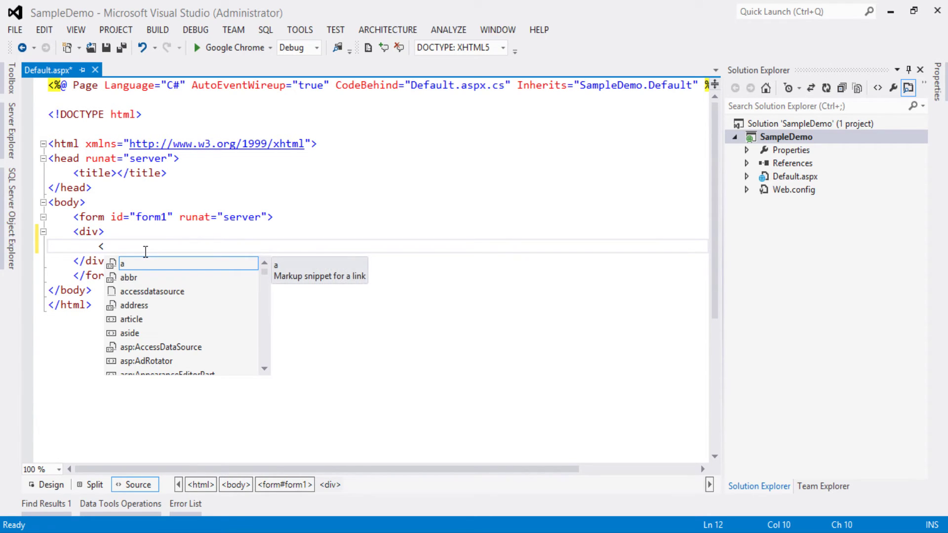
{"action": "type", "text": "h"}
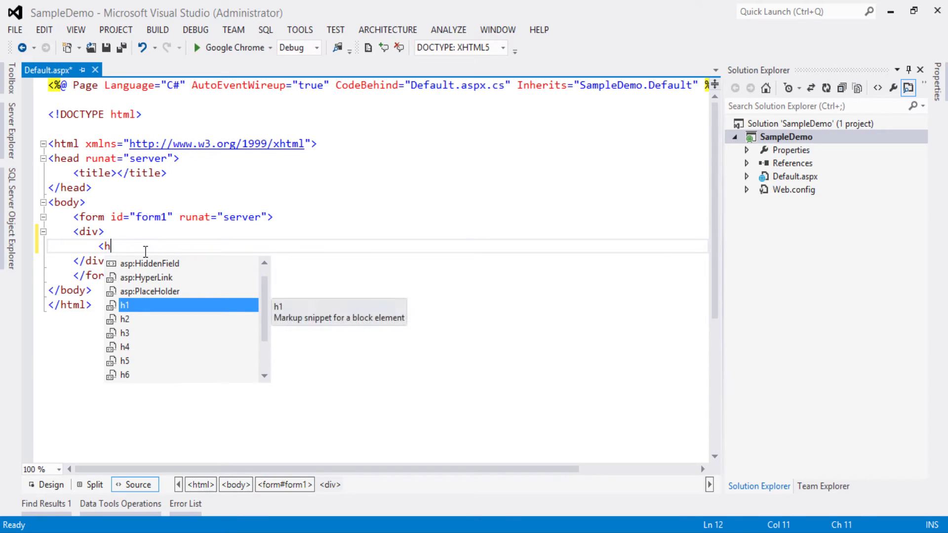
{"action": "type", "text": "5"}
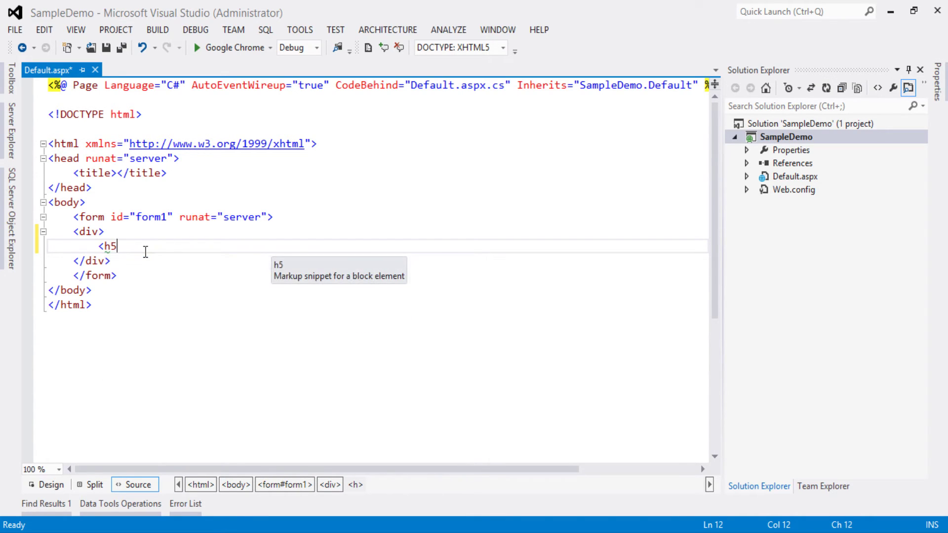
{"action": "type", "text": ">Welcome to DotNet Revanth</h5>"}
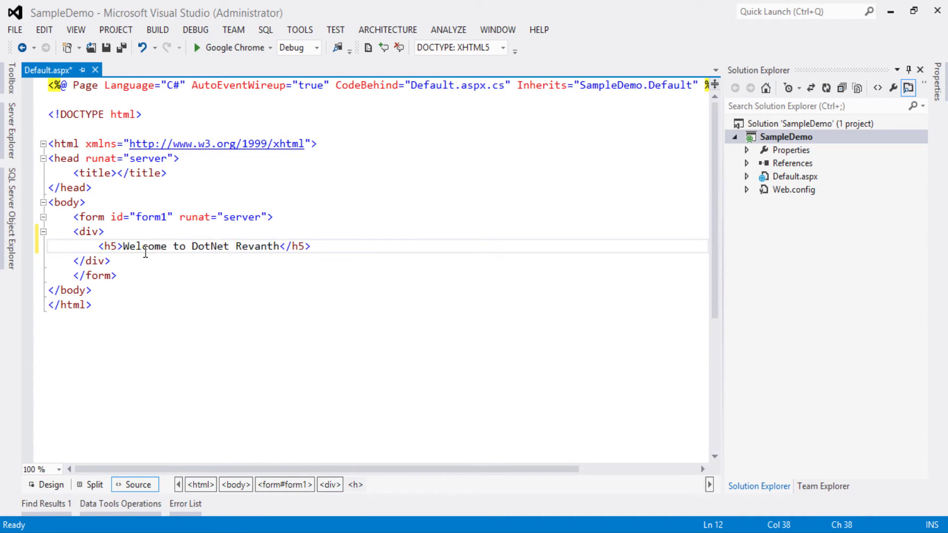
{"action": "key", "text": "ctrl+s"}
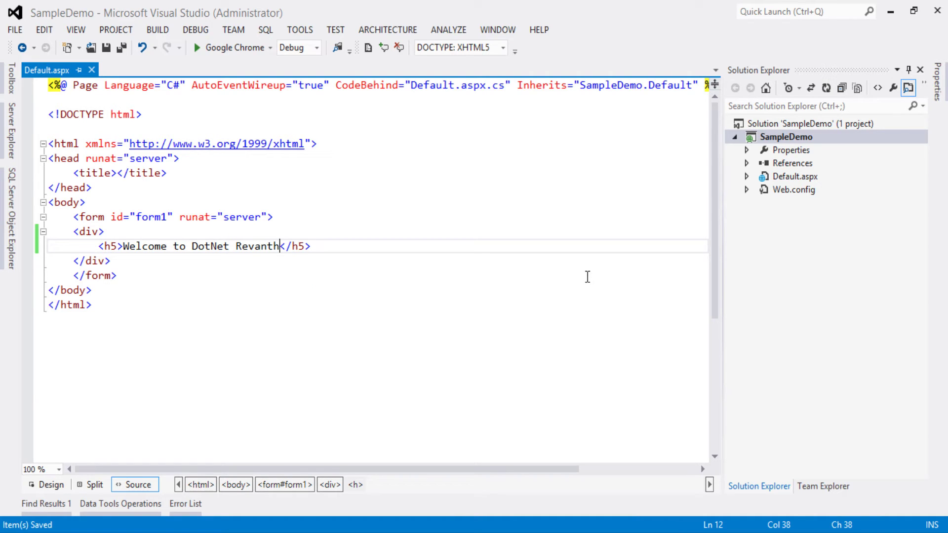
Build the SampleDemo project and run it in Google Chrome.
{"action": "right_click", "coordinate": [785, 139]}
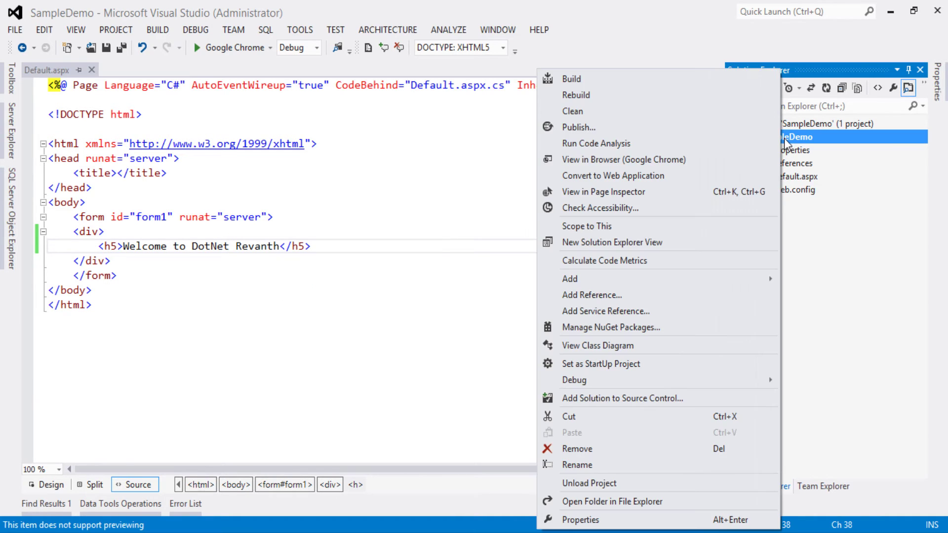
{"action": "left_click", "coordinate": [575, 87]}
{"action": "left_click", "coordinate": [283, 370]}
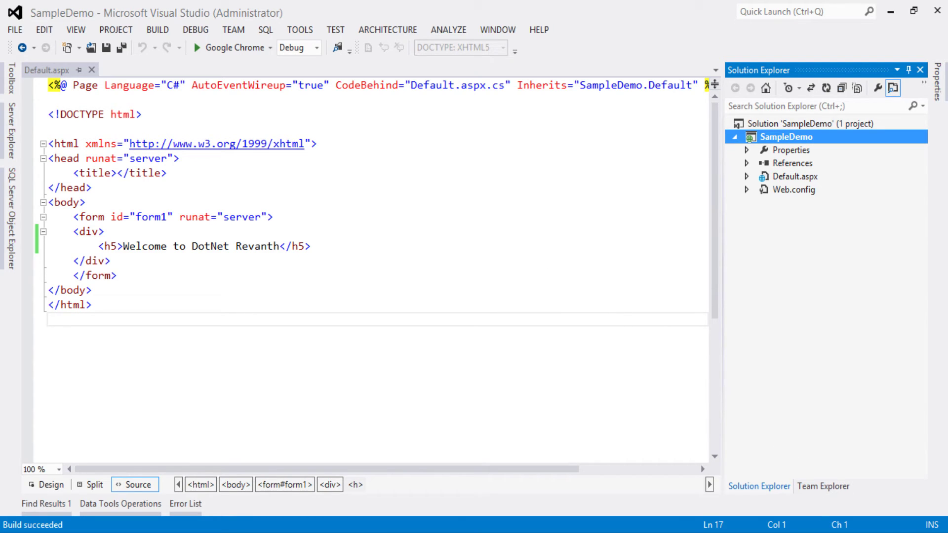
{"action": "left_click", "coordinate": [838, 531]}
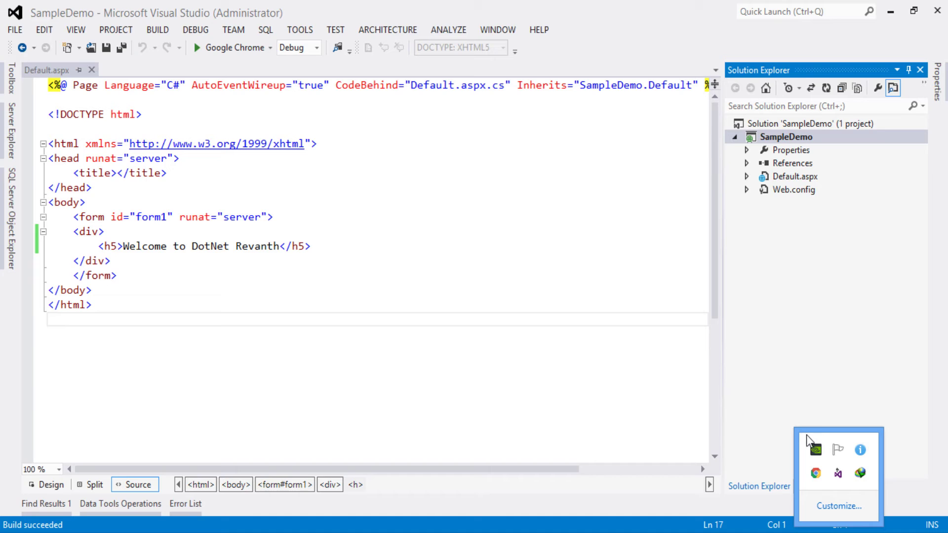
{"action": "left_click", "coordinate": [247, 48]}
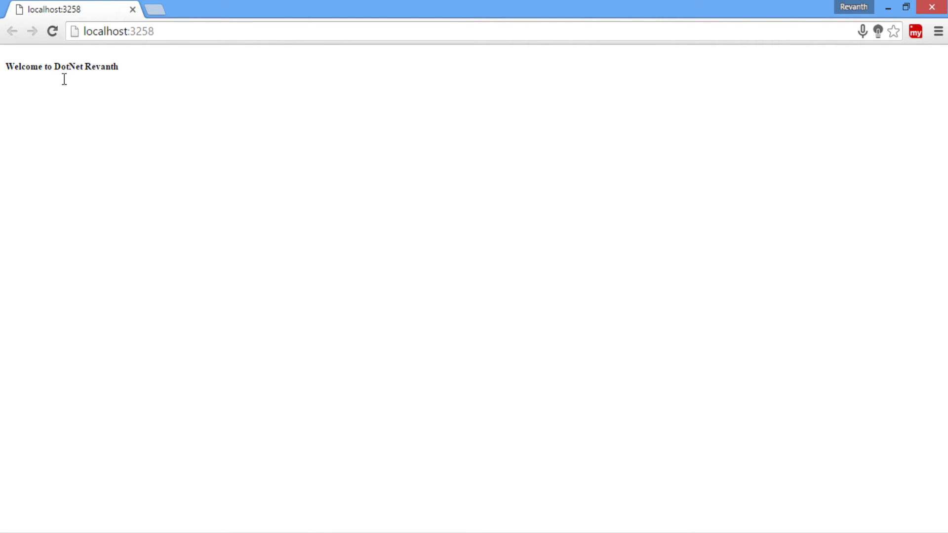
Examine the welcome heading on the localhost page and check the hidden notification icons for IIS Express.
{"action": "left_click_drag", "start_coordinate": [7, 73], "coordinate": [124, 69]}
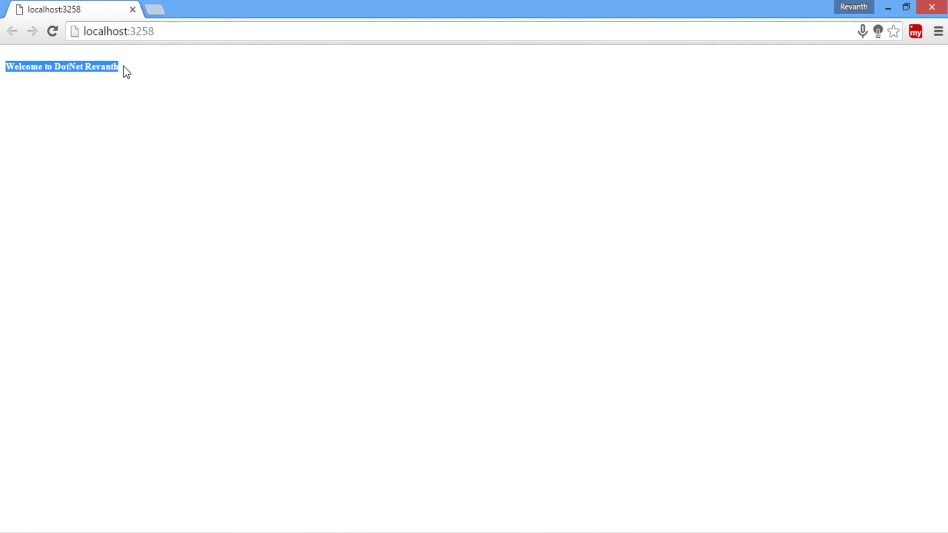
{"action": "left_click", "coordinate": [146, 92]}
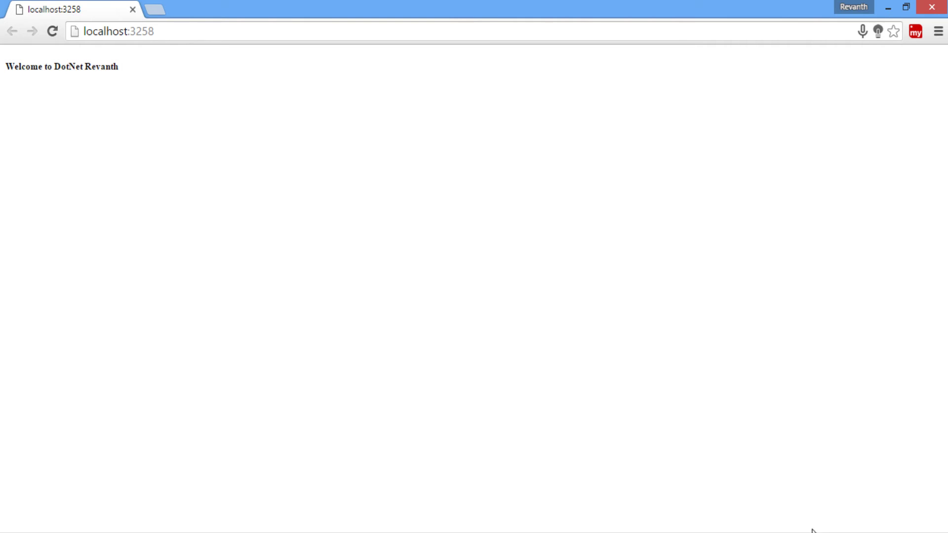
{"action": "left_click", "coordinate": [838, 530]}
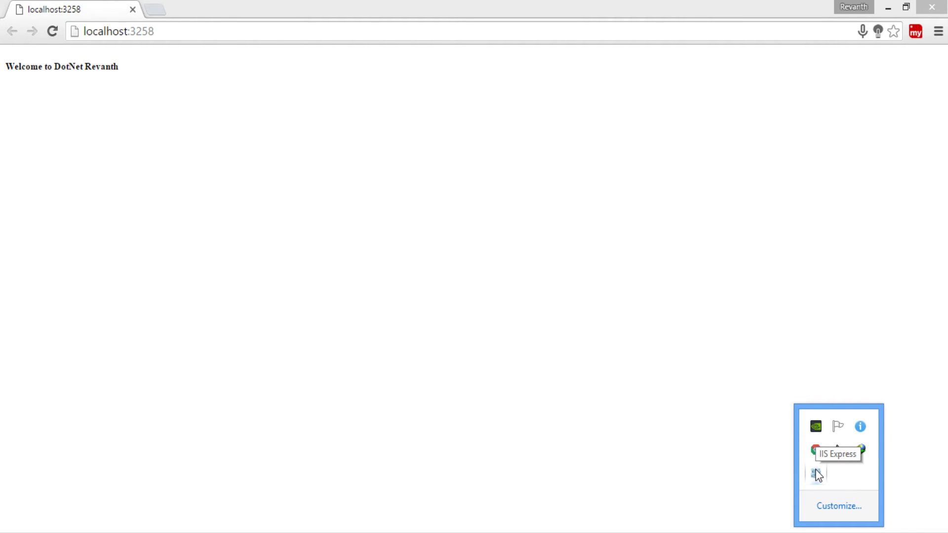
{"action": "left_click", "coordinate": [513, 457]}
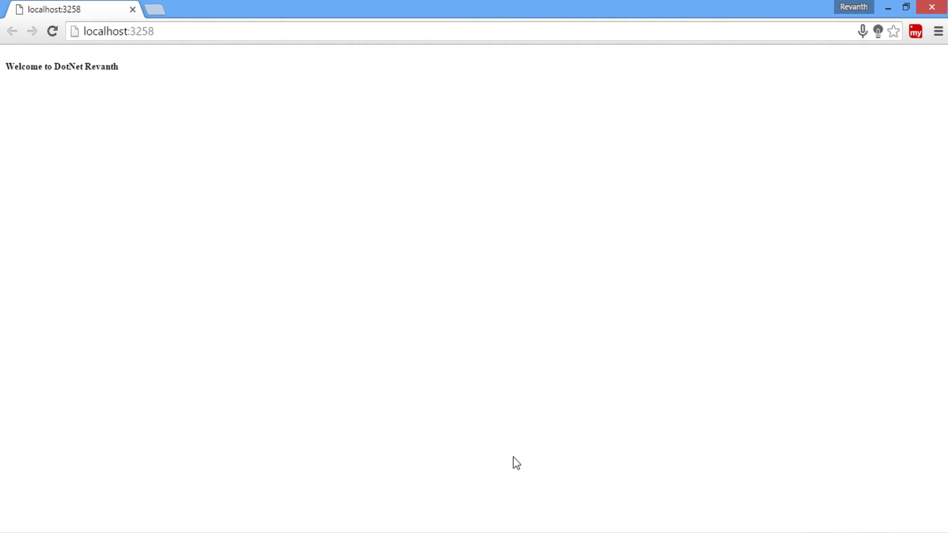
Close the browser window showing the page and stop debugging SampleDemo in Visual Studio.
{"action": "left_click", "coordinate": [931, 7]}
{"action": "key", "text": "Up"}
{"action": "key", "text": "Up"}
{"action": "key", "text": "Up"}
{"action": "key", "text": "Up"}
{"action": "key", "text": "End"}
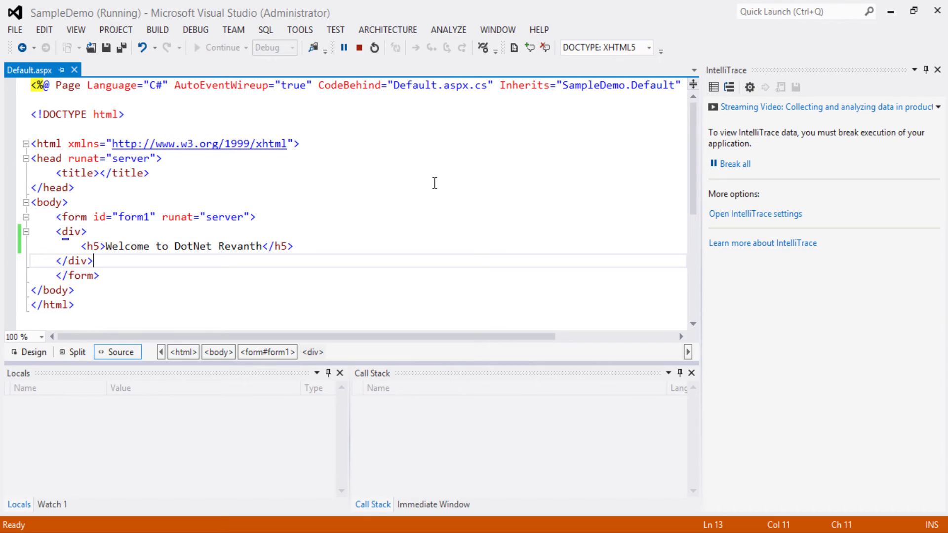
{"action": "left_click", "coordinate": [357, 49]}
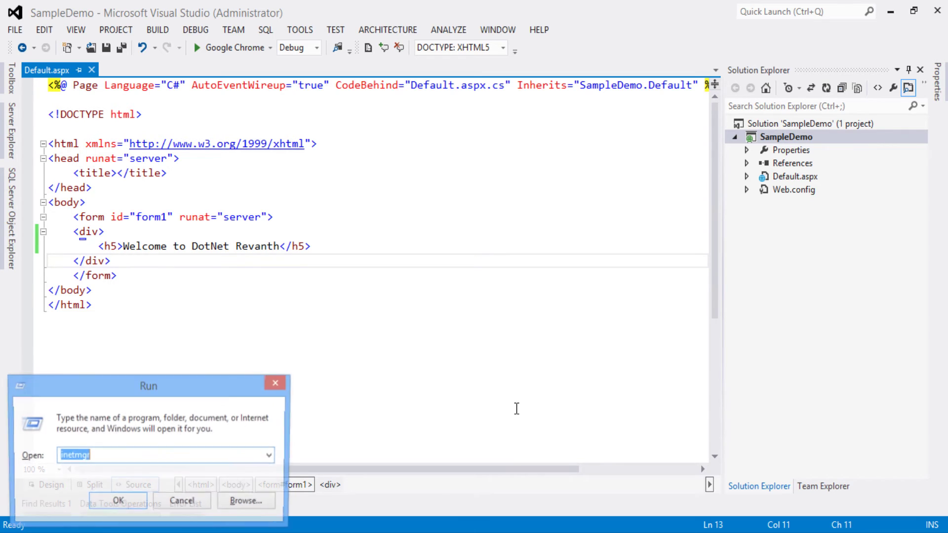
Run inetmgr to open IIS Manager and decline the offer to get started with Microsoft Web Platform.
{"action": "key", "text": "super+r"}
{"action": "key", "text": "Return"}
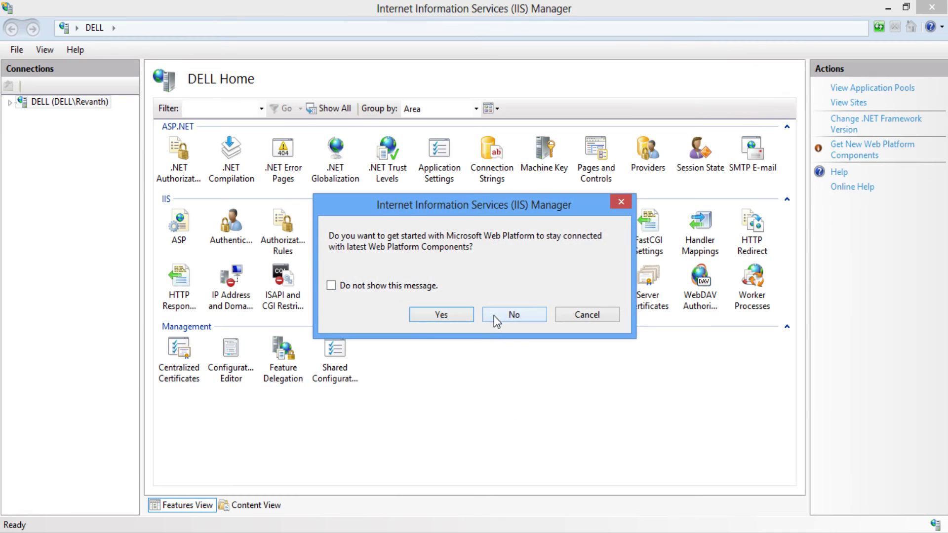
{"action": "left_click", "coordinate": [494, 316]}
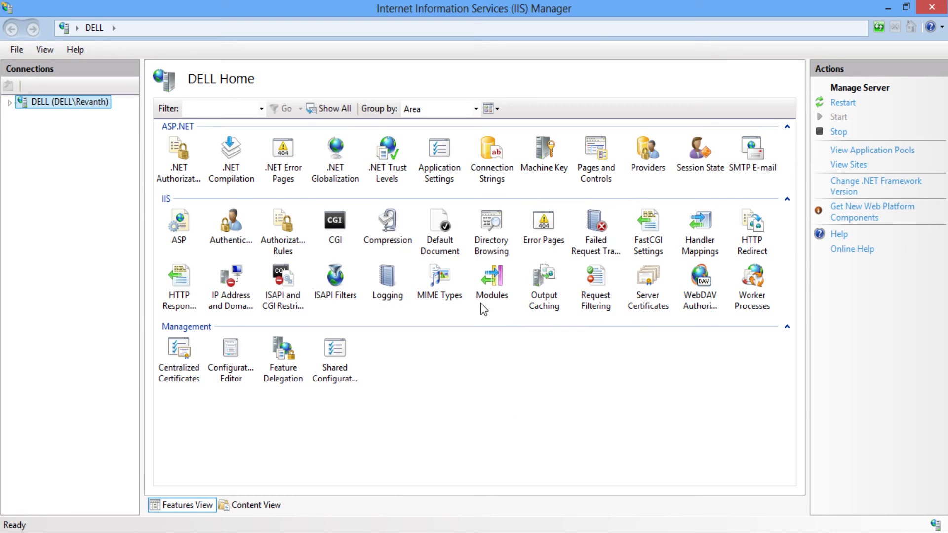
Expand the server and its Sites node, select Default Web Site and switch it to Content View.
{"action": "left_click", "coordinate": [9, 102]}
{"action": "left_click", "coordinate": [23, 130]}
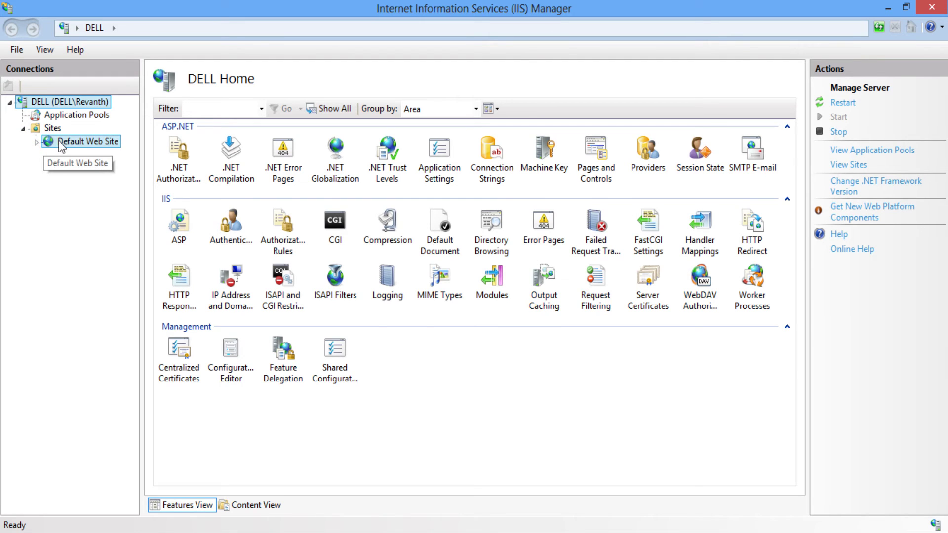
{"action": "left_click", "coordinate": [74, 142]}
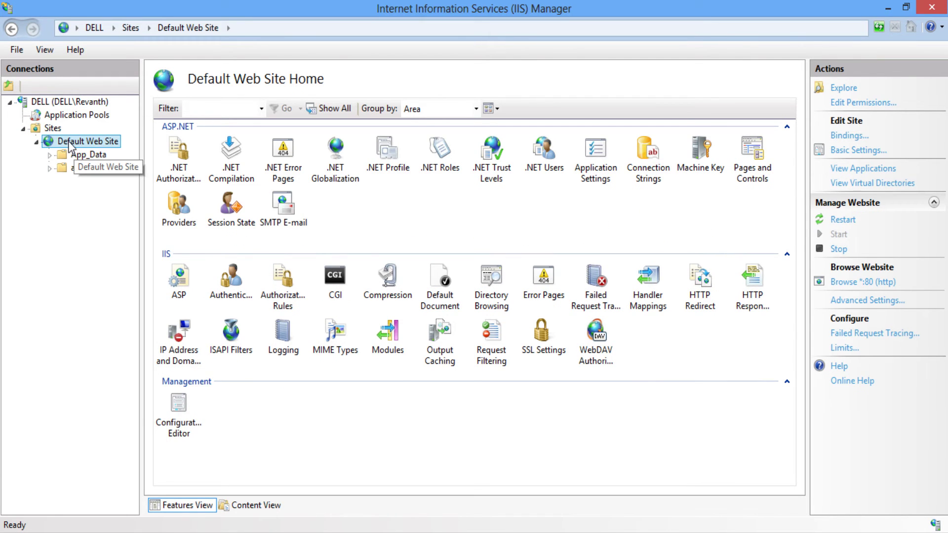
{"action": "right_click", "coordinate": [105, 144]}
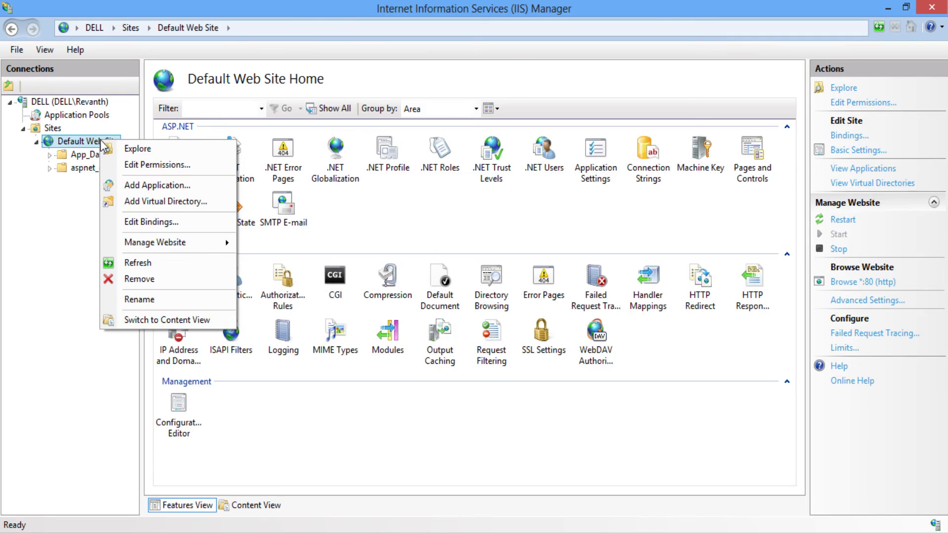
{"action": "left_click", "coordinate": [163, 324]}
Start adding an application under Default Web Site with the alias SampleDemo.
{"action": "right_click", "coordinate": [83, 142]}
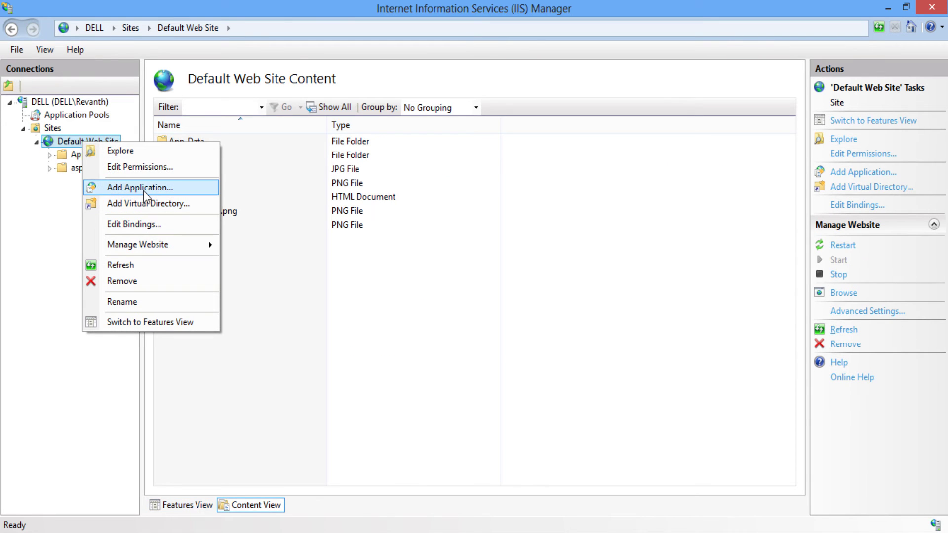
{"action": "left_click", "coordinate": [167, 186]}
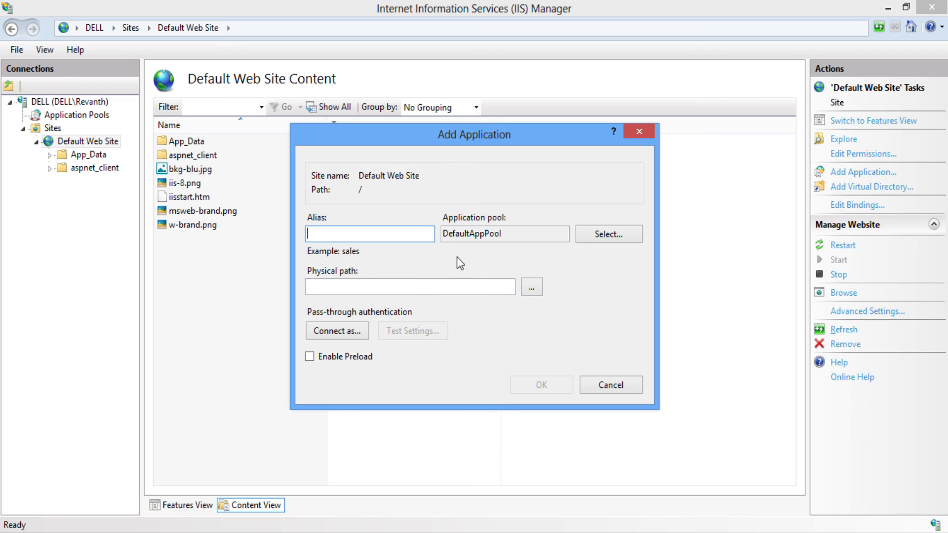
{"action": "type", "text": "Samo"}
{"action": "type", "text": "leDemo"}
Choose DefaultAppPool as the application pool for the new SampleDemo application.
{"action": "left_click", "coordinate": [591, 233]}
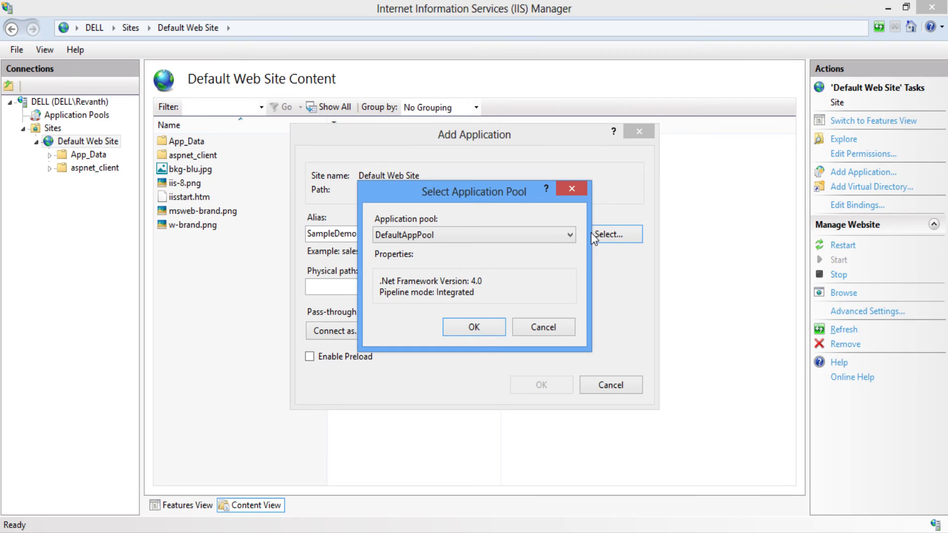
{"action": "left_click", "coordinate": [528, 239]}
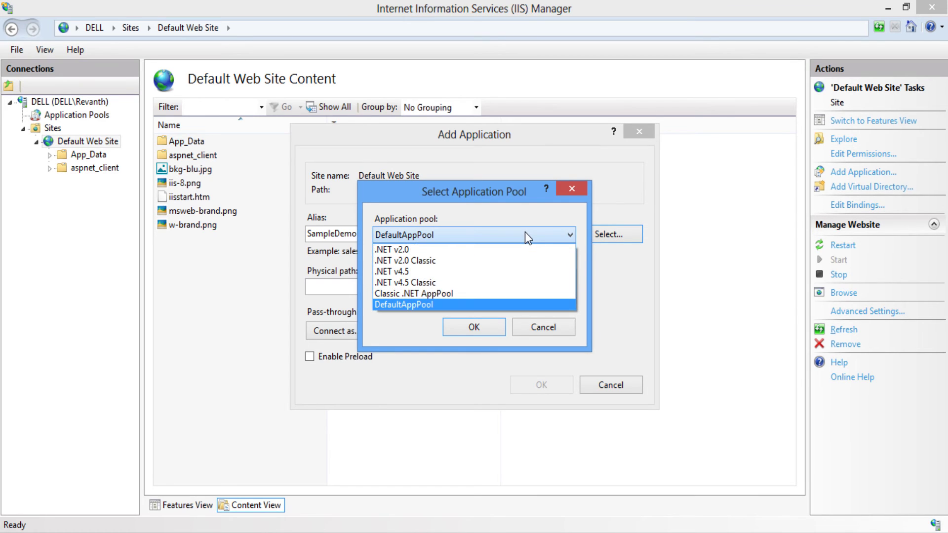
{"action": "left_click", "coordinate": [418, 305]}
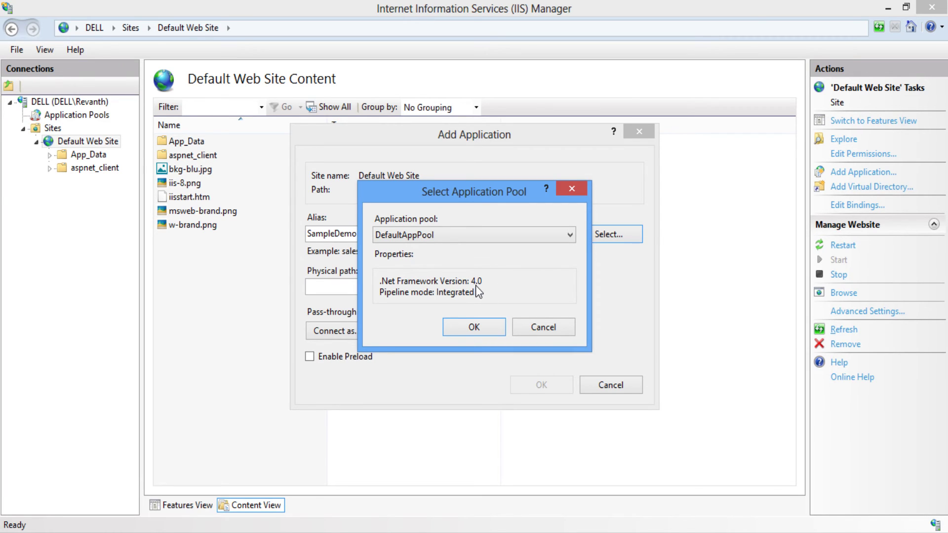
{"action": "left_click", "coordinate": [476, 326]}
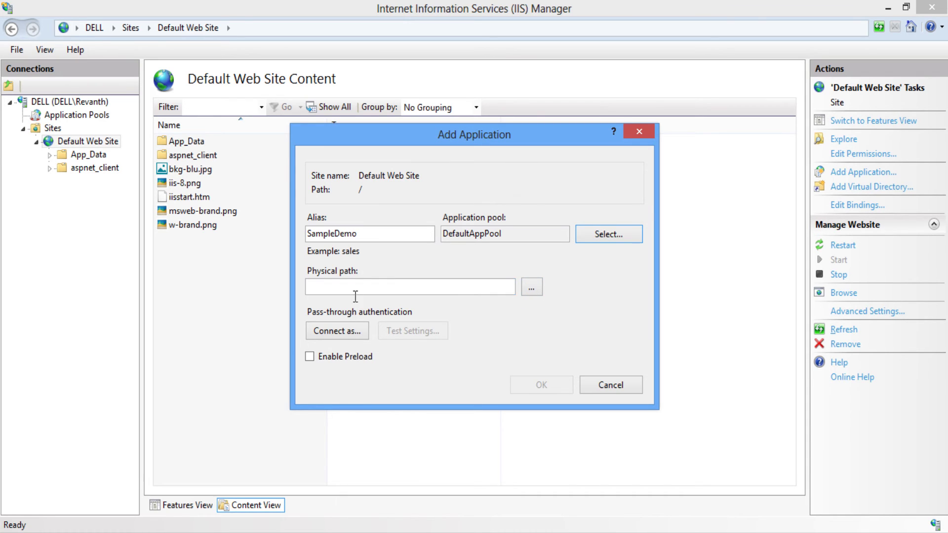
Browse for the application's physical path, expanding the user's folder, My Documents and Visual Studio 2012.
{"action": "left_click", "coordinate": [332, 292]}
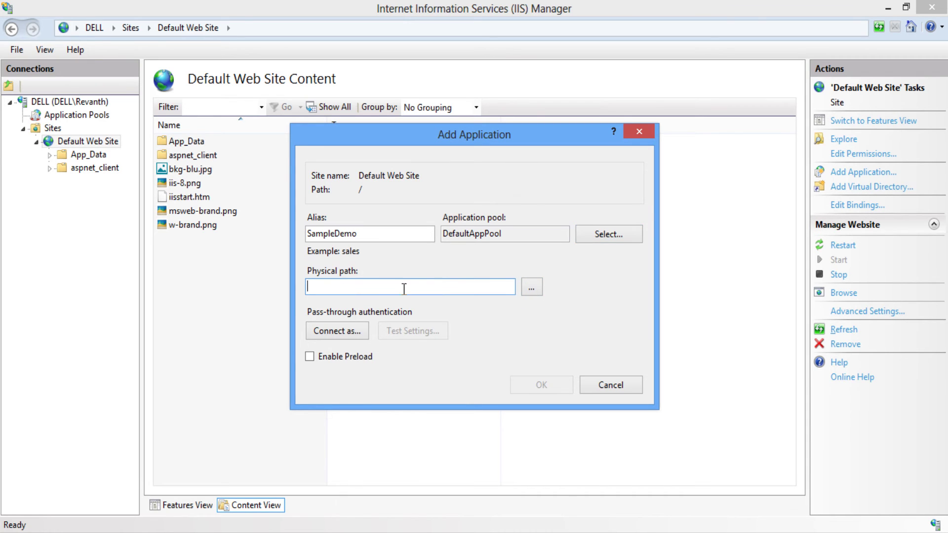
{"action": "left_click", "coordinate": [530, 286]}
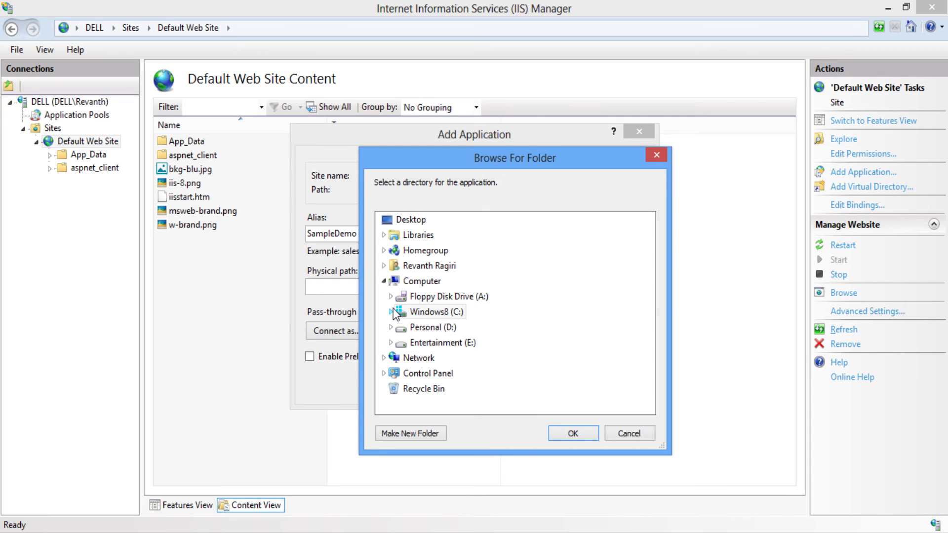
{"action": "left_click", "coordinate": [385, 267]}
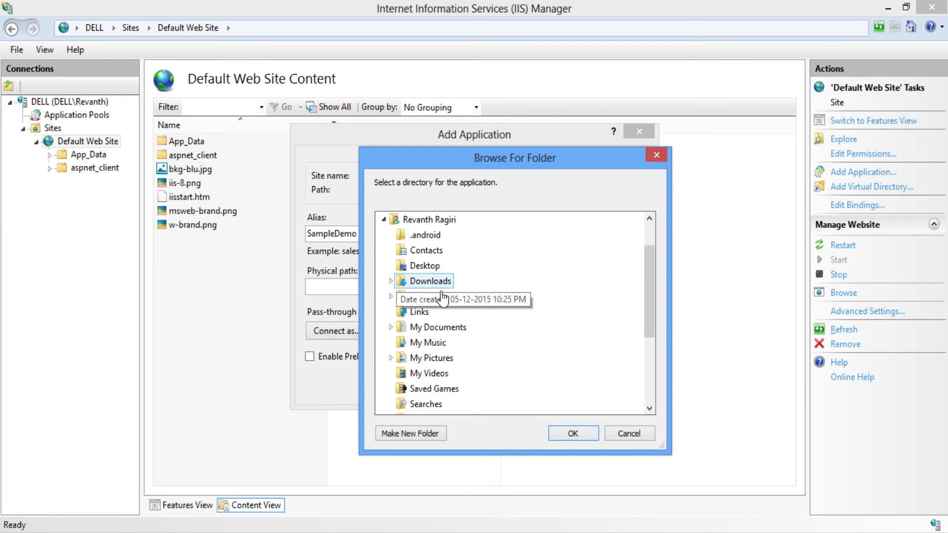
{"action": "scroll", "coordinate": [504, 295], "scroll_direction": "down", "scroll_amount": 2}
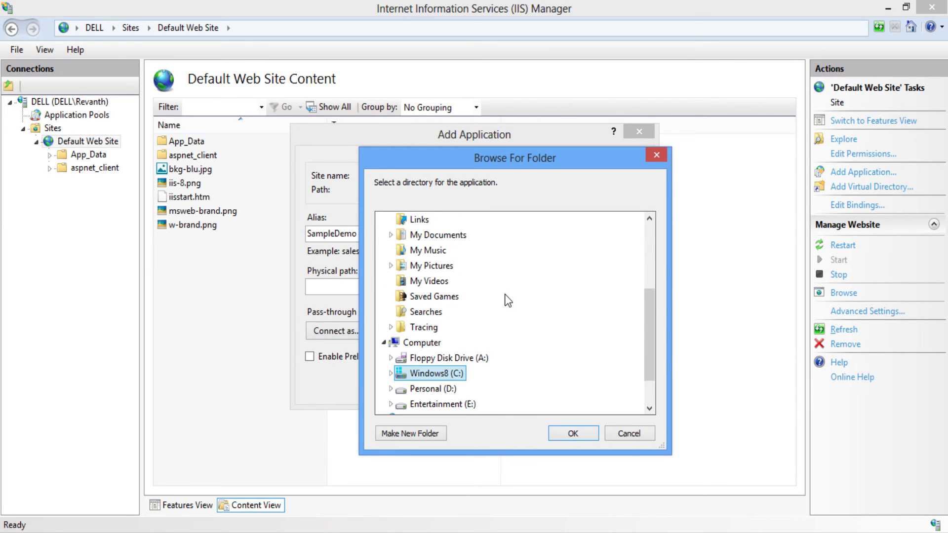
{"action": "left_click", "coordinate": [390, 235]}
{"action": "scroll", "coordinate": [403, 340], "scroll_direction": "down", "scroll_amount": 1}
{"action": "left_click", "coordinate": [404, 286]}
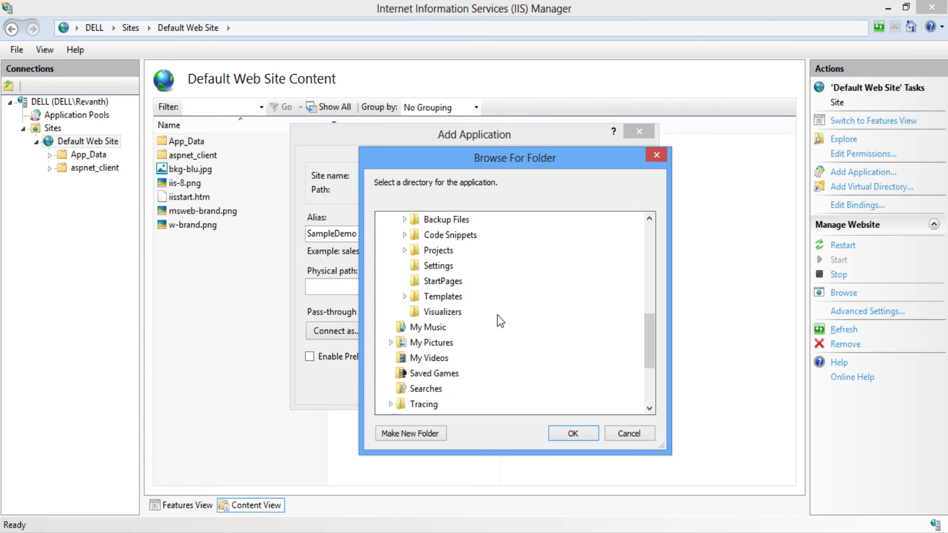
{"action": "scroll", "coordinate": [496, 319], "scroll_direction": "down", "scroll_amount": 2}
{"action": "scroll", "coordinate": [481, 298], "scroll_direction": "up", "scroll_amount": 3}
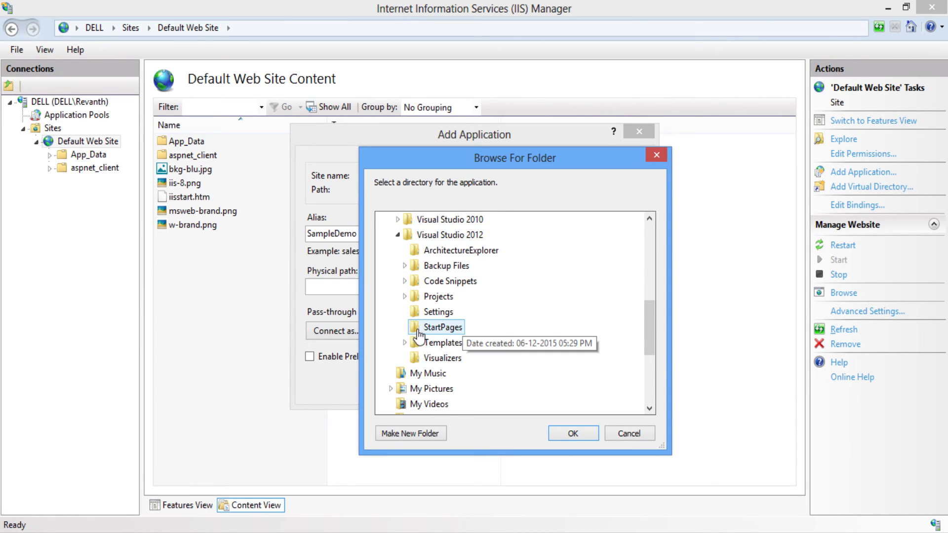
Set the inner SampleDemo folder under Projects as the physical path and create the application.
{"action": "left_click", "coordinate": [404, 296]}
{"action": "scroll", "coordinate": [490, 313], "scroll_direction": "down", "scroll_amount": 2}
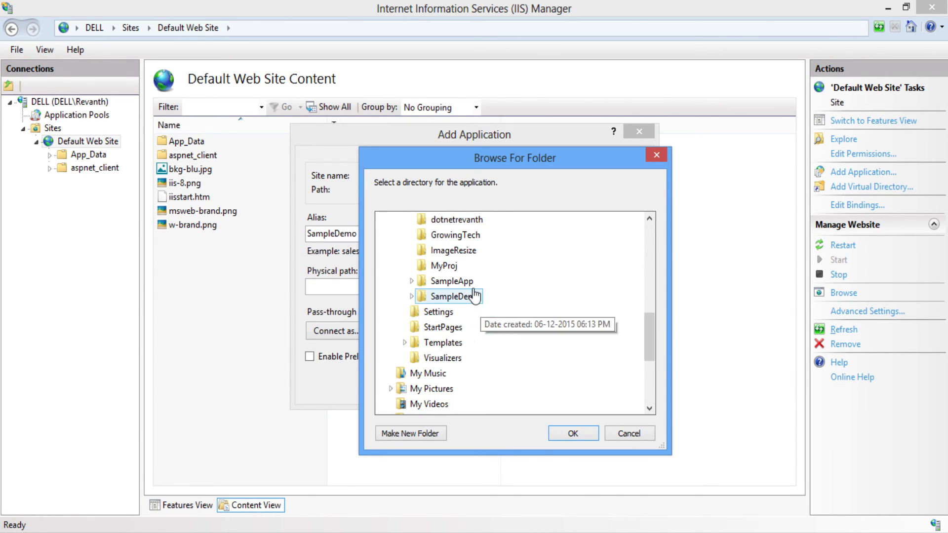
{"action": "left_click", "coordinate": [411, 296]}
{"action": "left_click", "coordinate": [446, 312]}
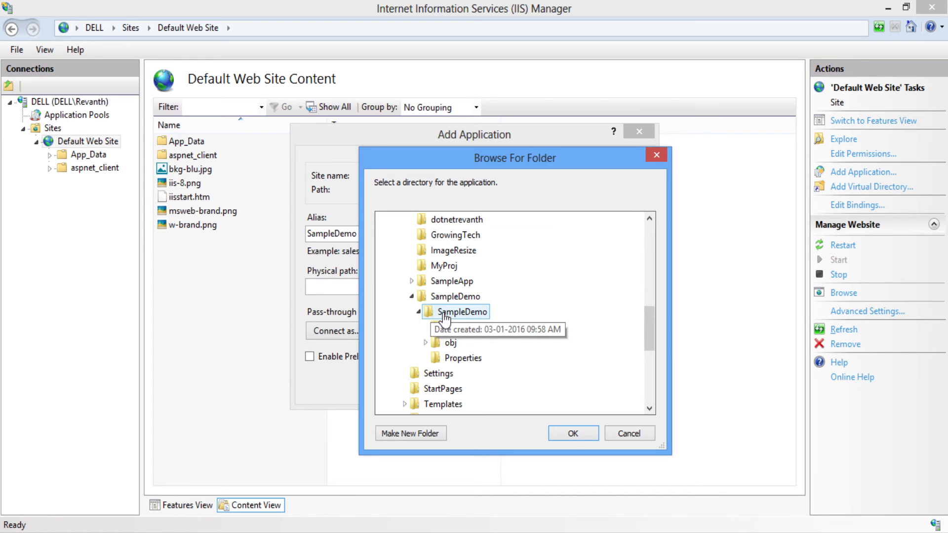
{"action": "left_click", "coordinate": [571, 434]}
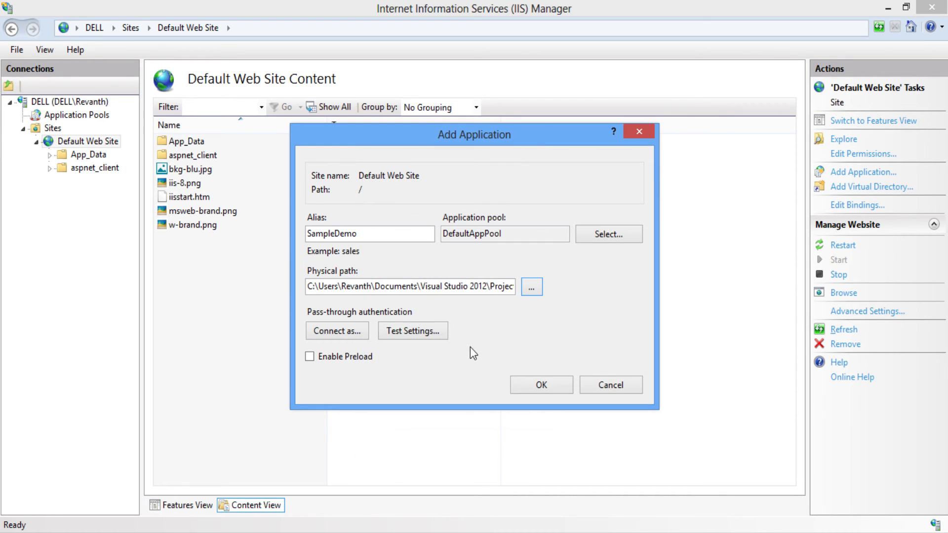
{"action": "left_click", "coordinate": [538, 383]}
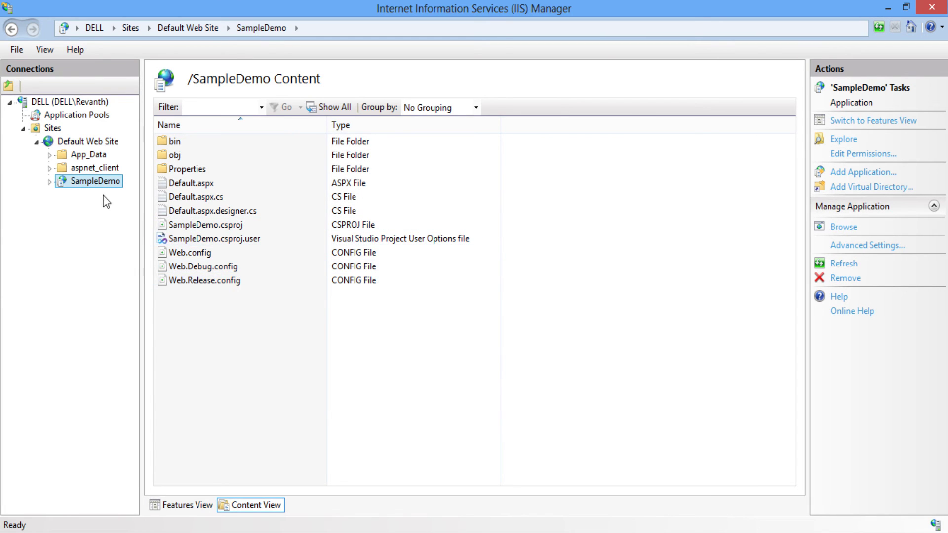
View SampleDemo's features and contents, and browse the application in the web browser.
{"action": "left_click", "coordinate": [200, 503]}
{"action": "left_click", "coordinate": [254, 504]}
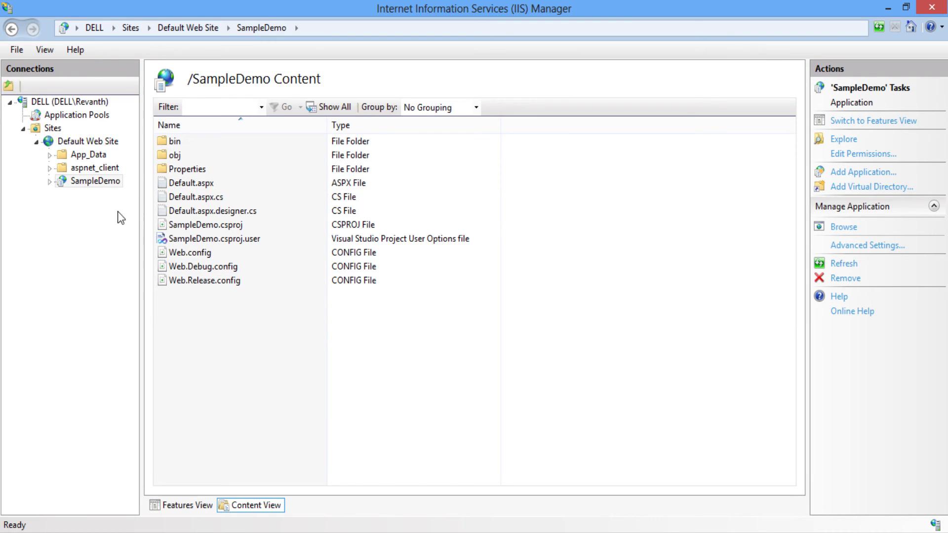
{"action": "right_click", "coordinate": [90, 185]}
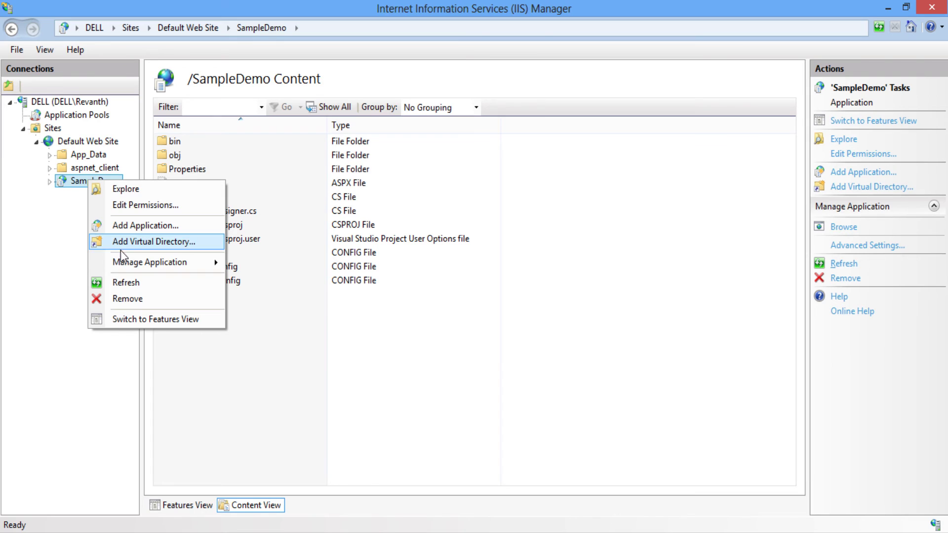
{"action": "mouse_move", "coordinate": [124, 266]}
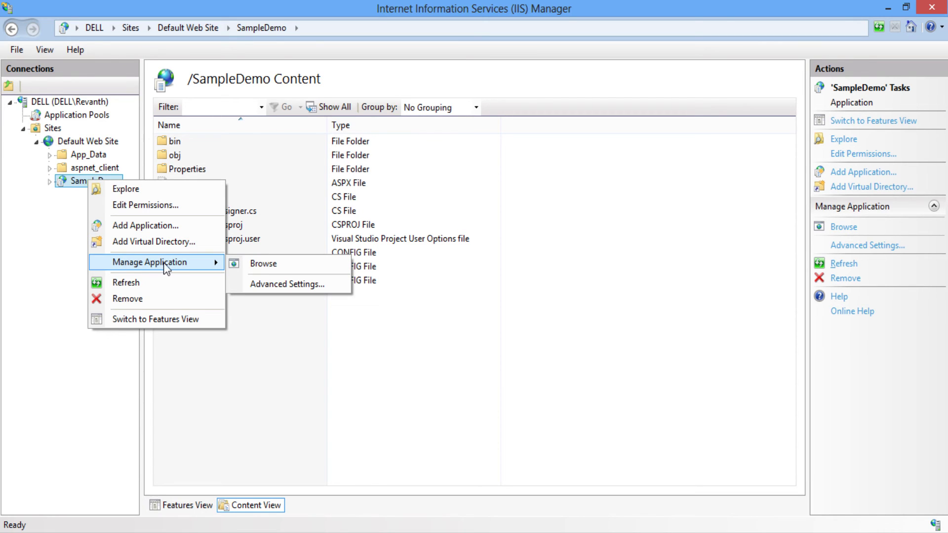
{"action": "left_click", "coordinate": [262, 266]}
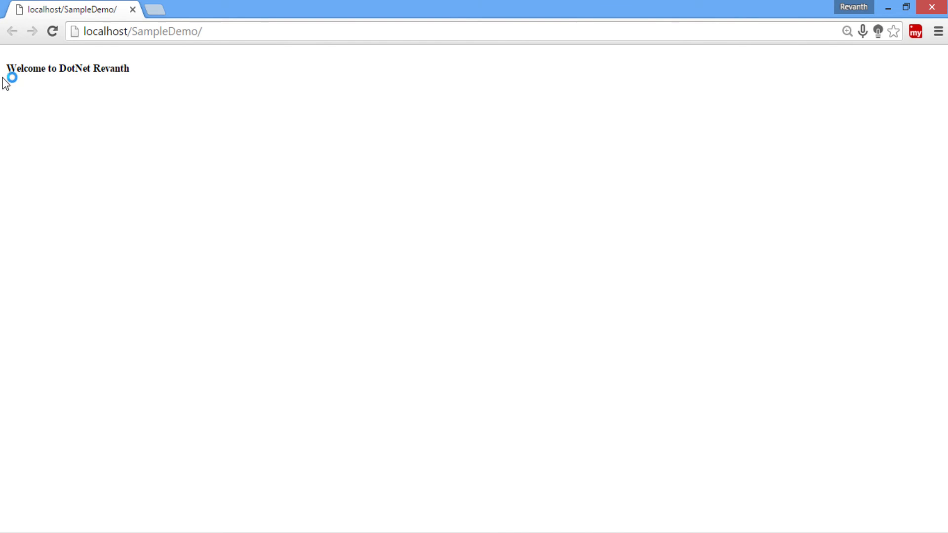
Examine the welcome heading and the localhost/SampleDemo address of the hosted page.
{"action": "left_click_drag", "start_coordinate": [6, 69], "coordinate": [137, 79]}
{"action": "left_click", "coordinate": [126, 119]}
{"action": "left_click", "coordinate": [126, 33]}
{"action": "left_click", "coordinate": [124, 32]}
Switch to Visual Studio, run SampleDemo in Google Chrome and examine the port number in its address.
{"action": "key", "text": "alt+Tab"}
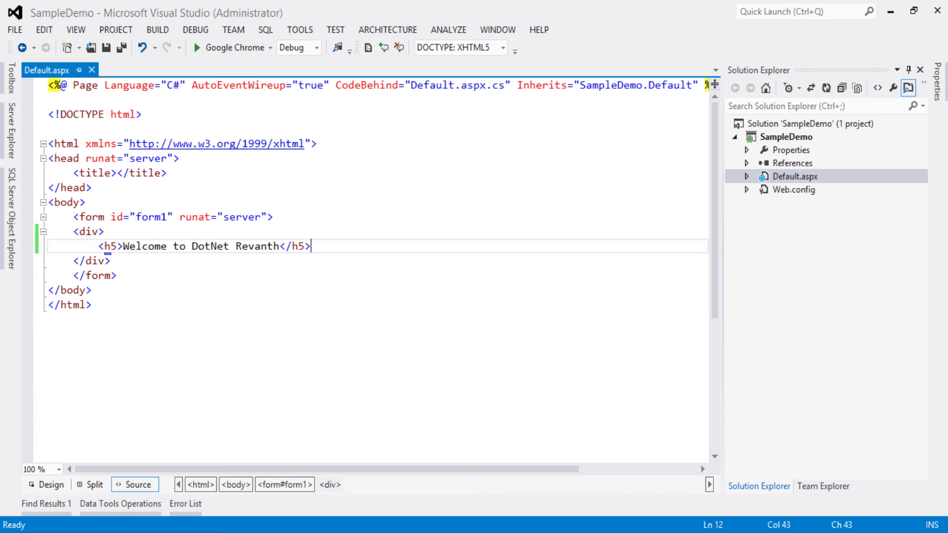
{"action": "left_click", "coordinate": [239, 50]}
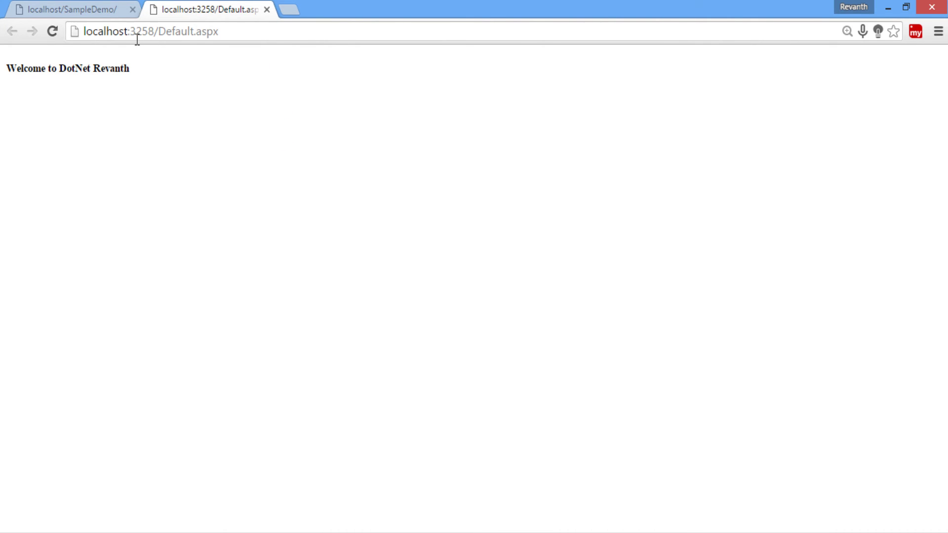
{"action": "left_click_drag", "start_coordinate": [128, 39], "coordinate": [159, 39]}
{"action": "left_click", "coordinate": [128, 33]}
{"action": "left_click_drag", "start_coordinate": [155, 37], "coordinate": [139, 38]}
Return to the IIS-hosted localhost/SampleDemo page and examine the host part of its address for comparison.
{"action": "left_click", "coordinate": [105, 10]}
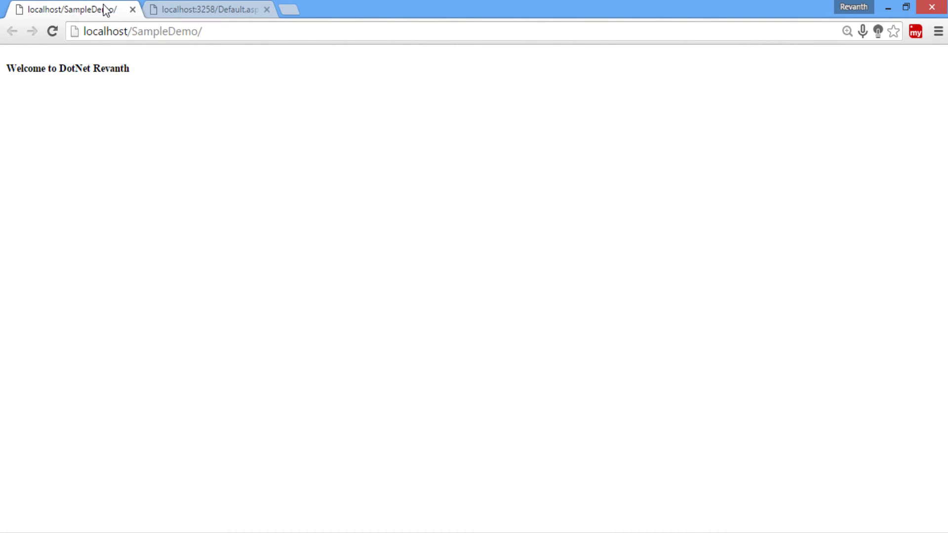
{"action": "double_click", "coordinate": [129, 34]}
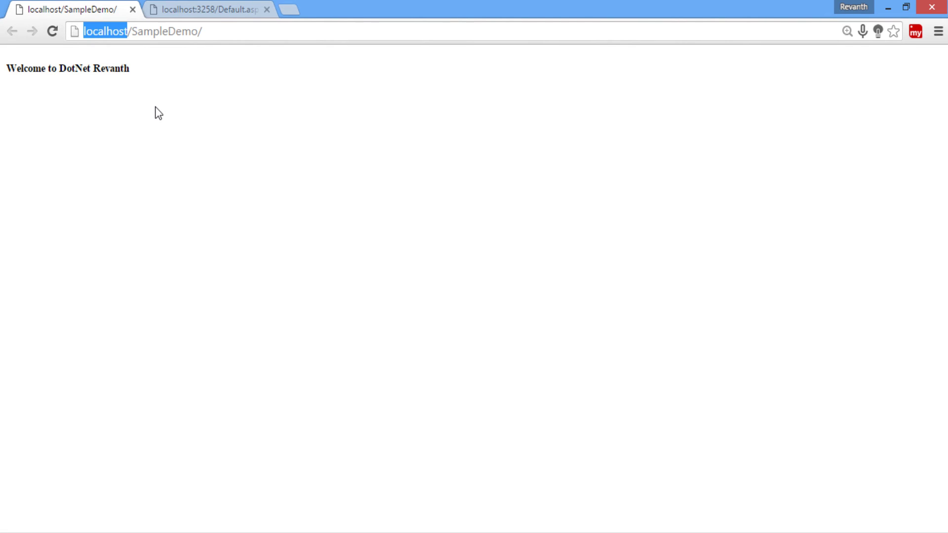
{"action": "left_click_drag", "start_coordinate": [128, 33], "coordinate": [84, 39]}
{"action": "left_click", "coordinate": [151, 89]}
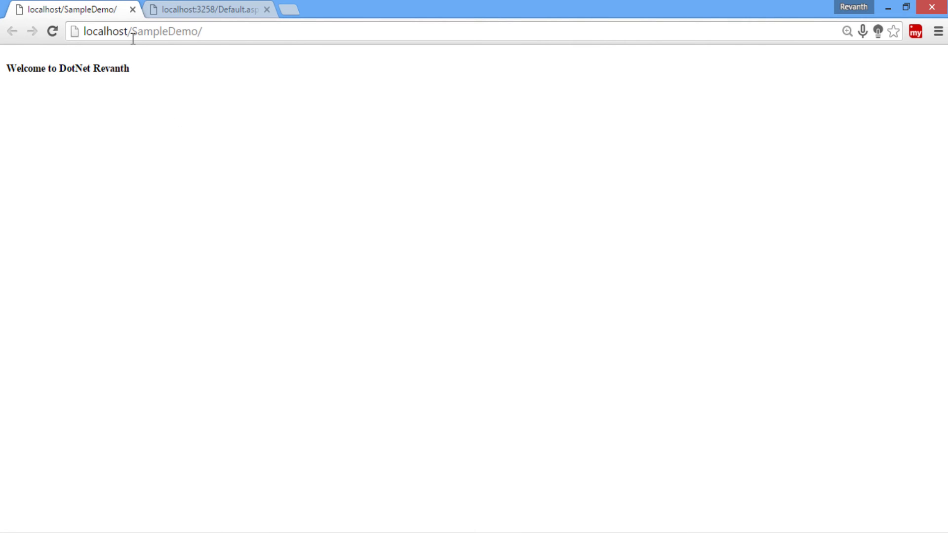
{"action": "left_click_drag", "start_coordinate": [130, 36], "coordinate": [89, 42]}
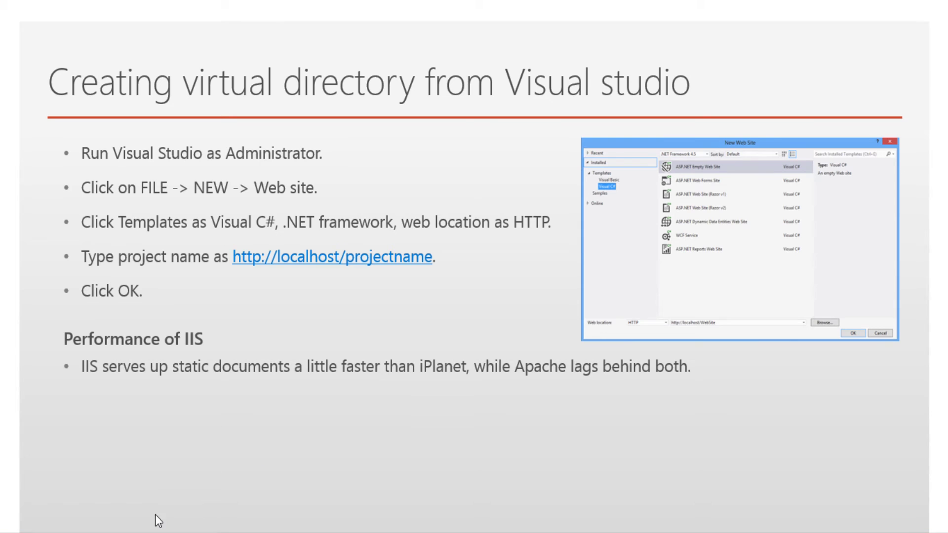
Switch to Visual Studio and start a new Visual C# ASP.NET Empty Web Site with HTTP as its web location.
{"action": "key", "text": "alt+Tab"}
{"action": "left_click", "coordinate": [15, 30]}
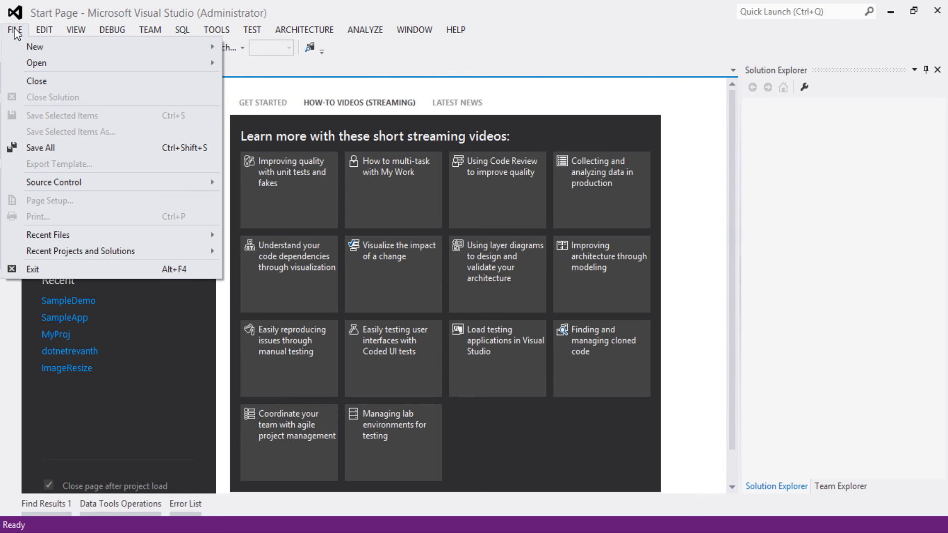
{"action": "mouse_move", "coordinate": [15, 47]}
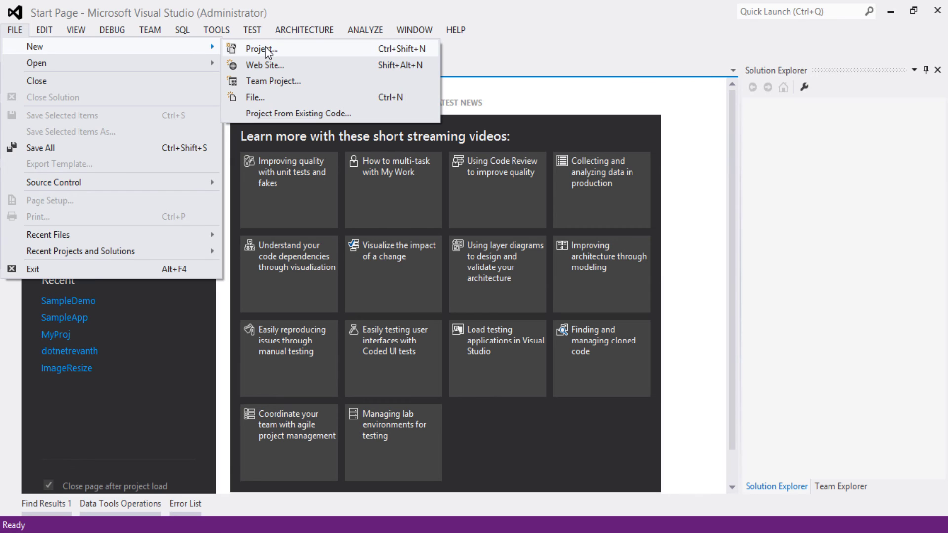
{"action": "left_click", "coordinate": [271, 66]}
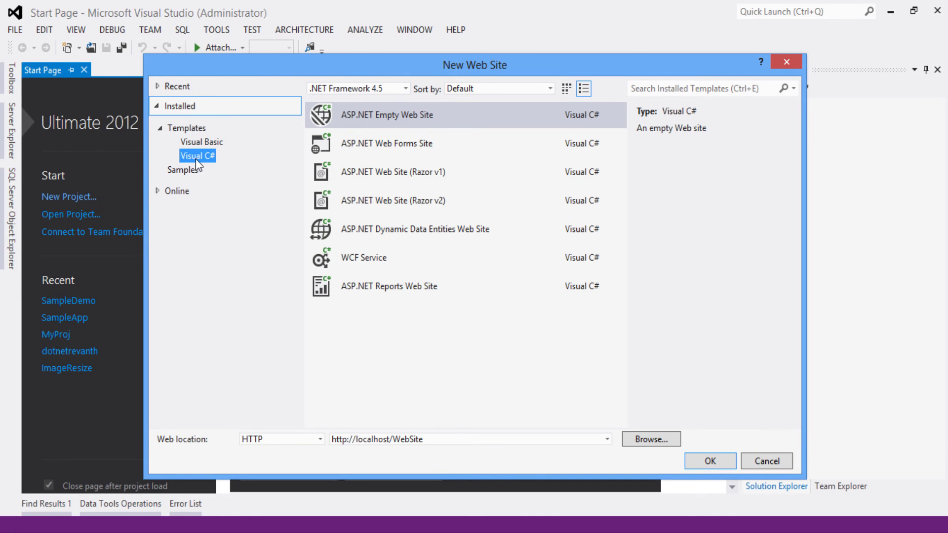
{"action": "left_click", "coordinate": [320, 439]}
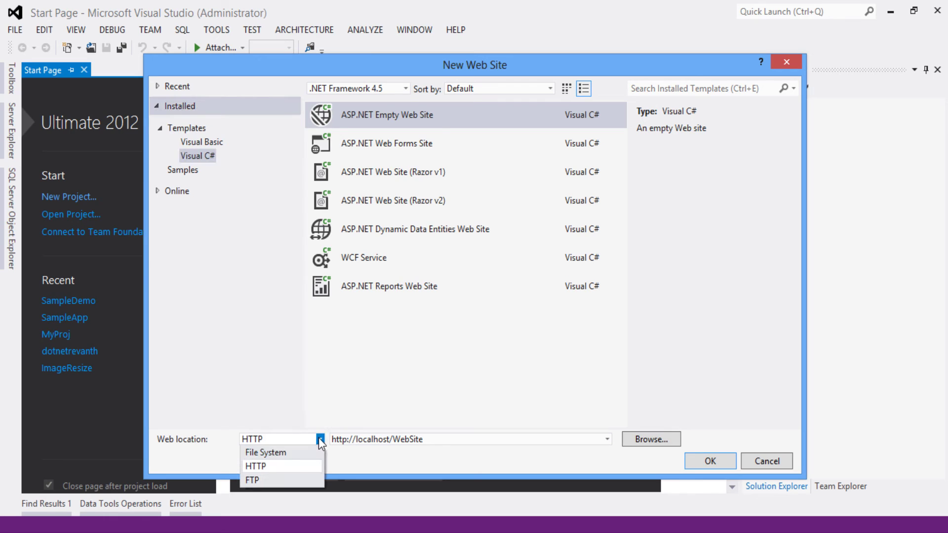
{"action": "left_click", "coordinate": [274, 466]}
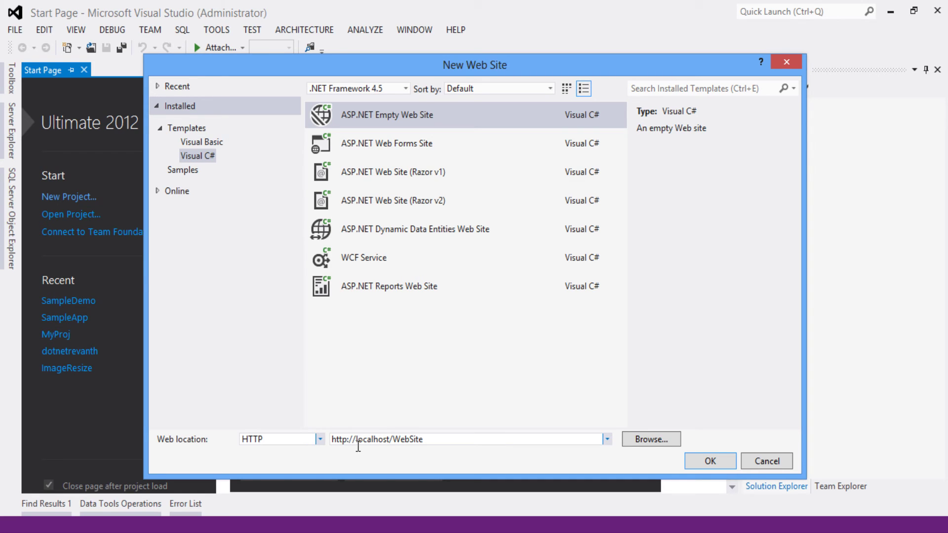
{"action": "left_click", "coordinate": [401, 446]}
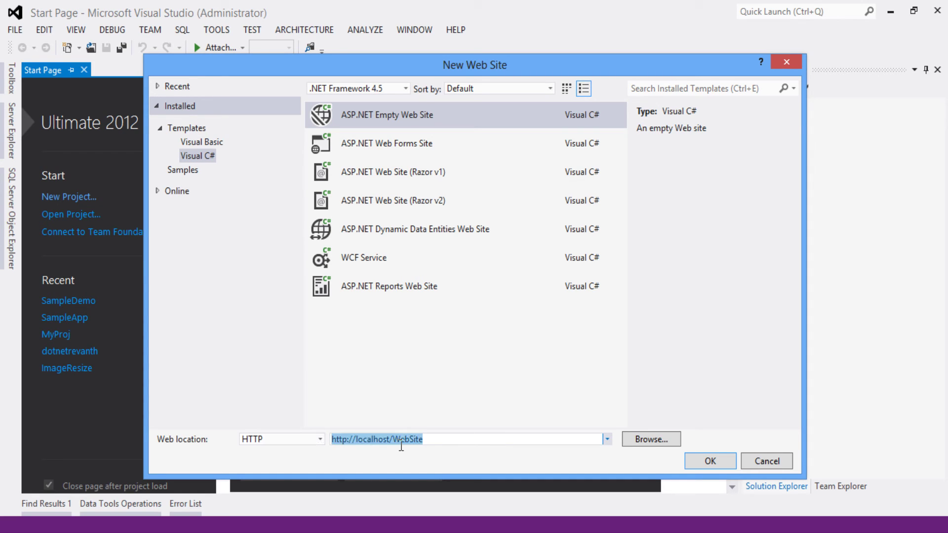
{"action": "left_click", "coordinate": [447, 446]}
{"action": "left_click_drag", "start_coordinate": [449, 446], "coordinate": [401, 447]}
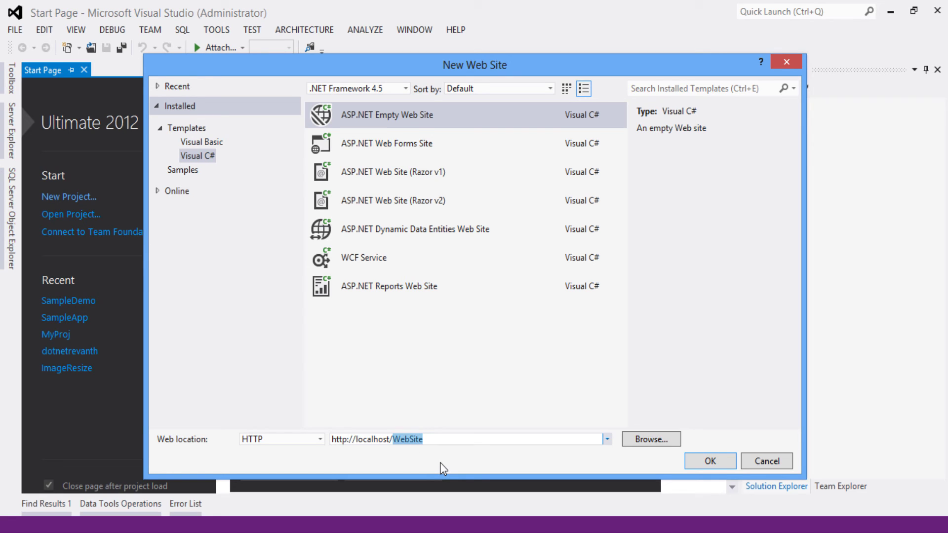
{"action": "type", "text": "VSProj"}
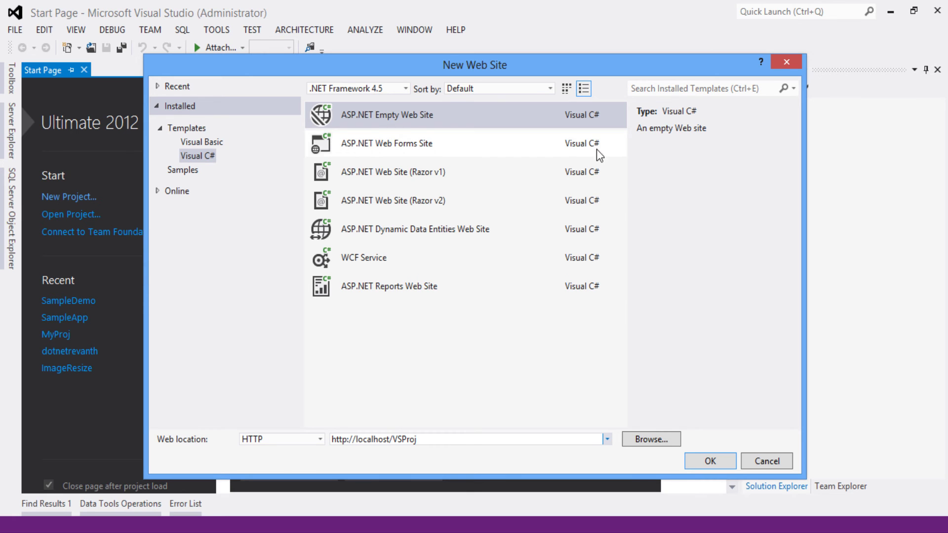
{"action": "left_click", "coordinate": [707, 462]}
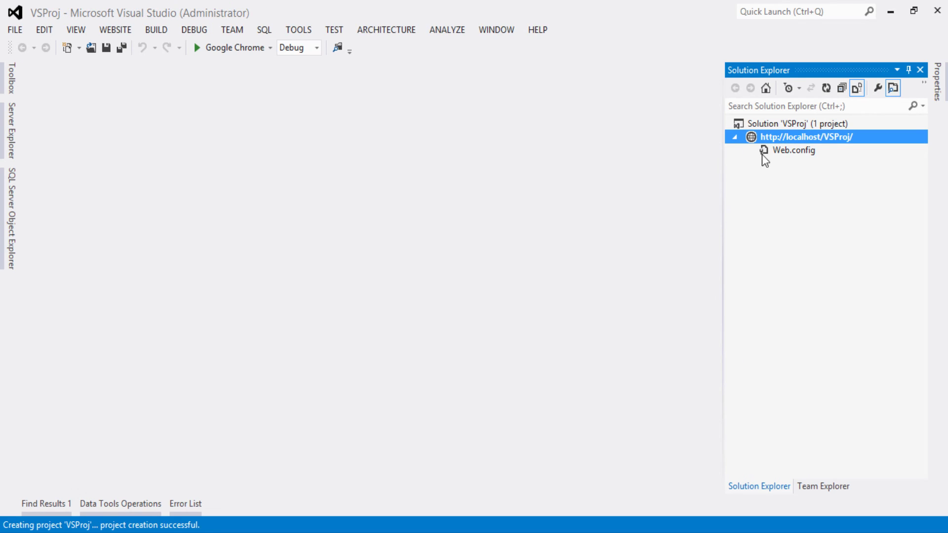
Add a Visual C# Web Form named Default.aspx to the VSProj web site.
{"action": "right_click", "coordinate": [813, 135]}
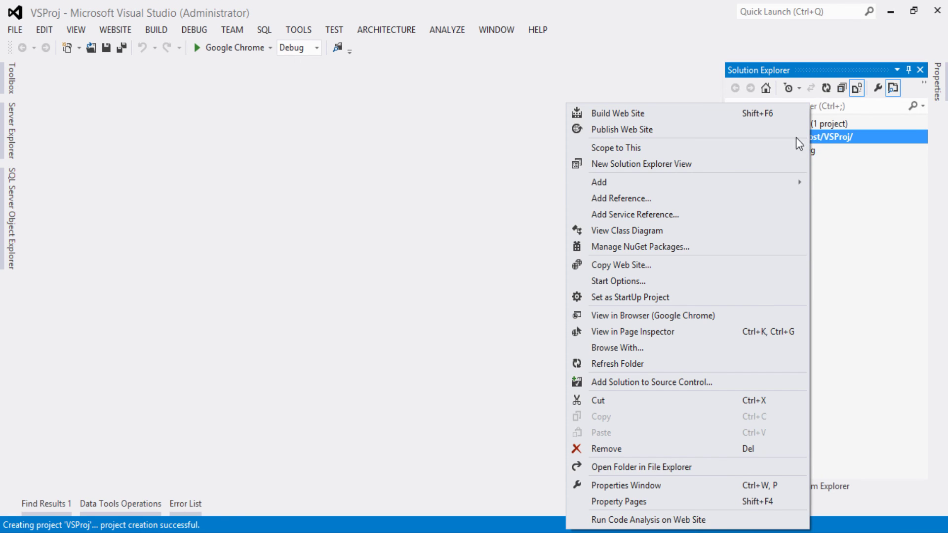
{"action": "mouse_move", "coordinate": [625, 185]}
{"action": "left_click", "coordinate": [443, 186]}
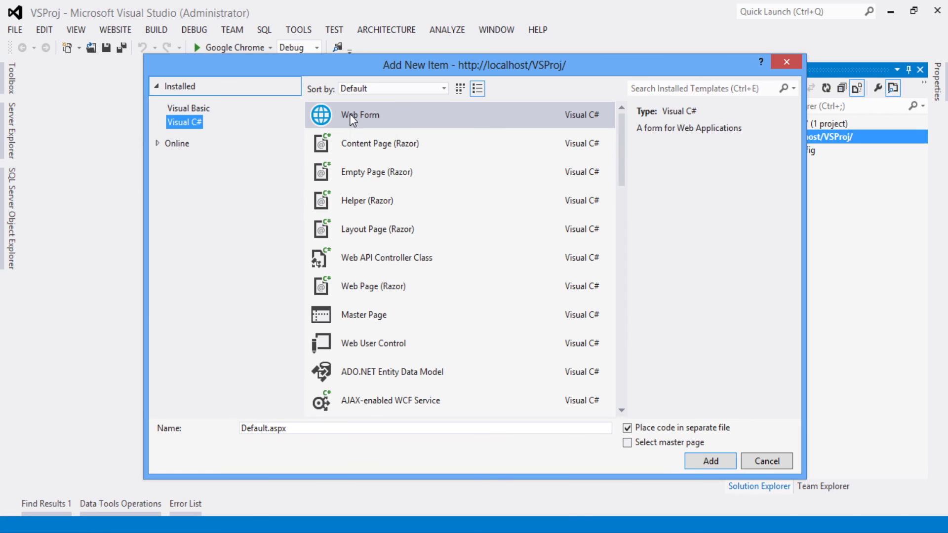
{"action": "left_click", "coordinate": [349, 114]}
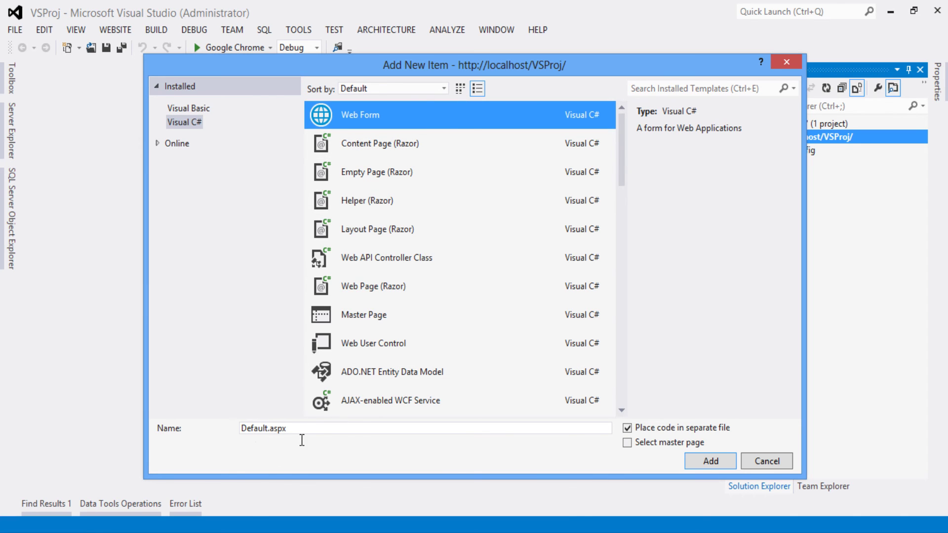
{"action": "left_click", "coordinate": [711, 461]}
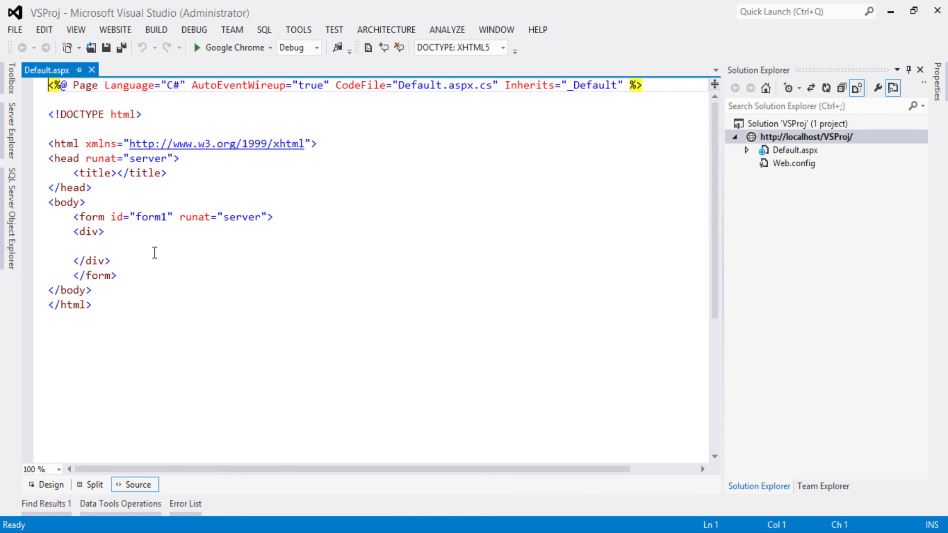
Add an h4 welcome heading ending in "this is VS Project" inside the form's div in Default.aspx and save the page.
{"action": "left_click_drag", "start_coordinate": [133, 241], "coordinate": [135, 255]}
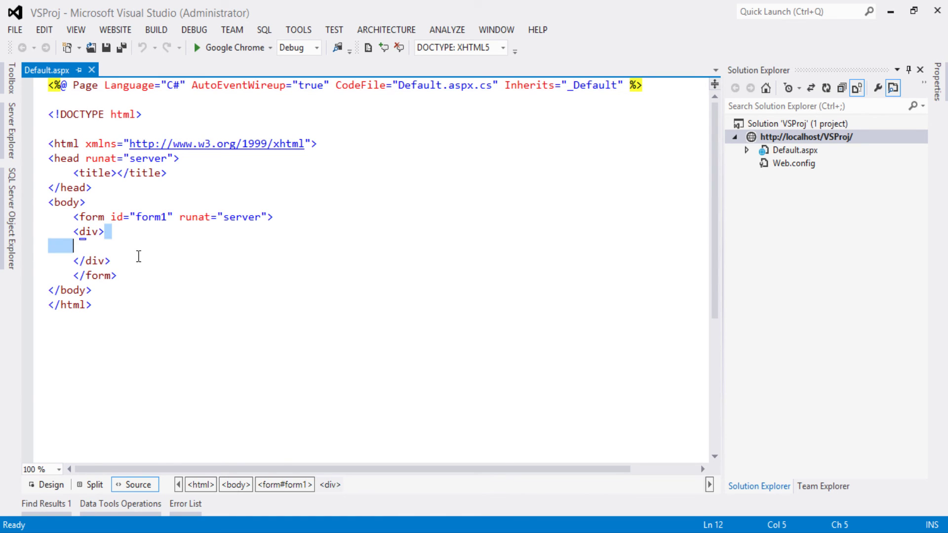
{"action": "key", "text": "Return"}
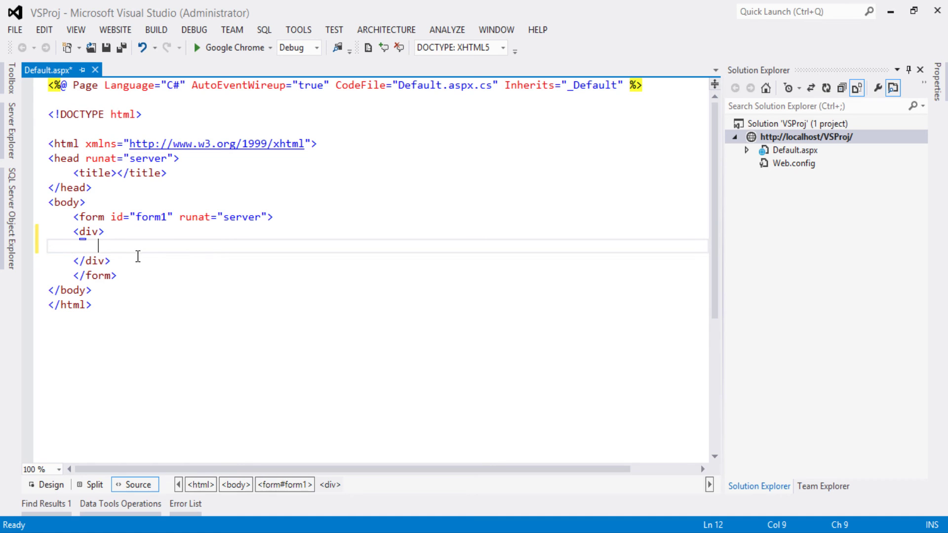
{"action": "type", "text": "<h"}
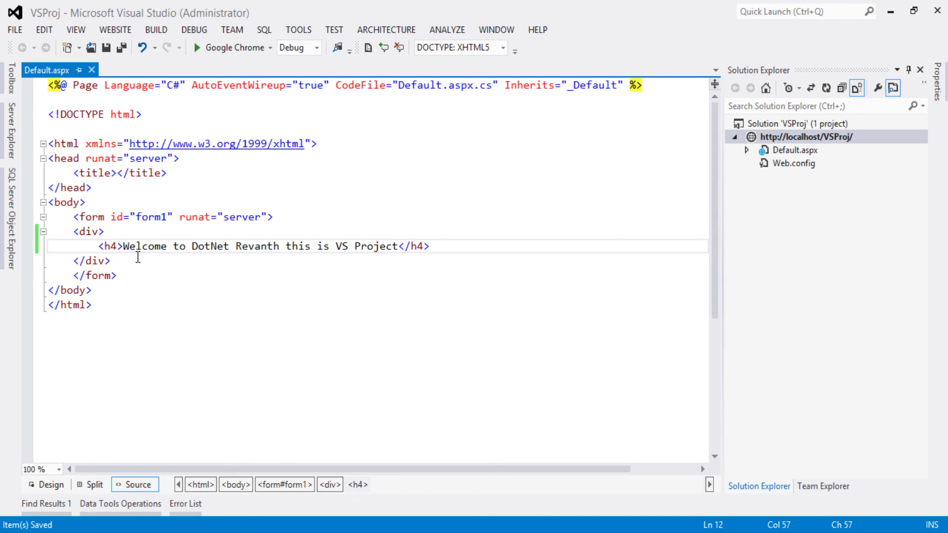
Run the VSProj site in debug mode, letting Web.config be modified to enable debugging.
{"action": "key", "text": "F5"}
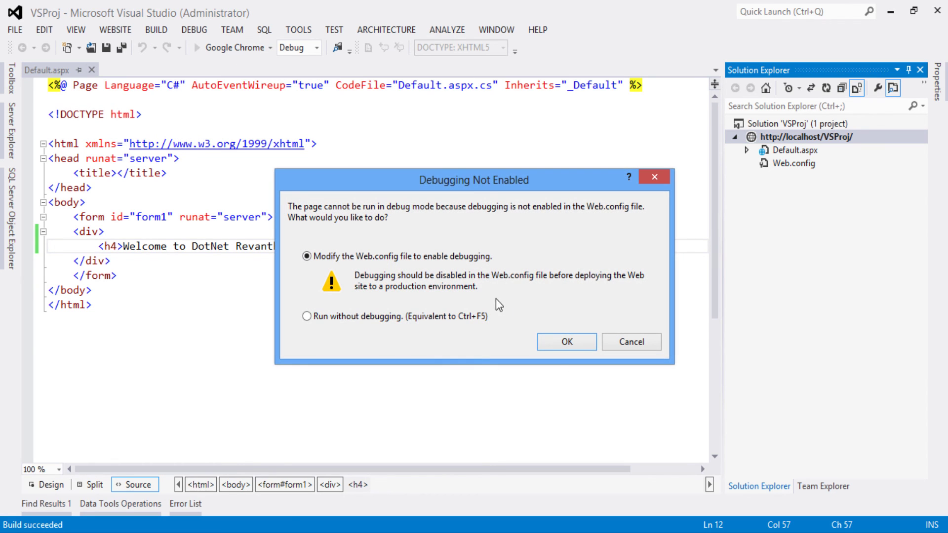
{"action": "left_click", "coordinate": [572, 342]}
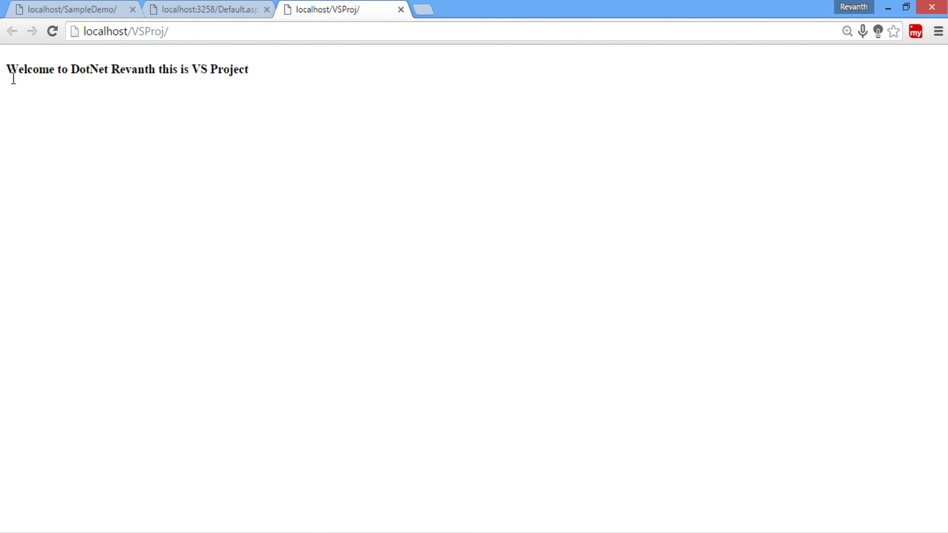
Examine the welcome heading on the running VSProj page and the host part of its address.
{"action": "left_click_drag", "start_coordinate": [14, 79], "coordinate": [209, 76]}
{"action": "left_click", "coordinate": [262, 72]}
{"action": "left_click", "coordinate": [209, 76]}
{"action": "left_click_drag", "start_coordinate": [128, 32], "coordinate": [89, 40]}
{"action": "left_click", "coordinate": [106, 89]}
{"action": "left_click_drag", "start_coordinate": [127, 37], "coordinate": [87, 40]}
{"action": "left_click", "coordinate": [129, 36]}
{"action": "left_click_drag", "start_coordinate": [134, 37], "coordinate": [90, 38]}
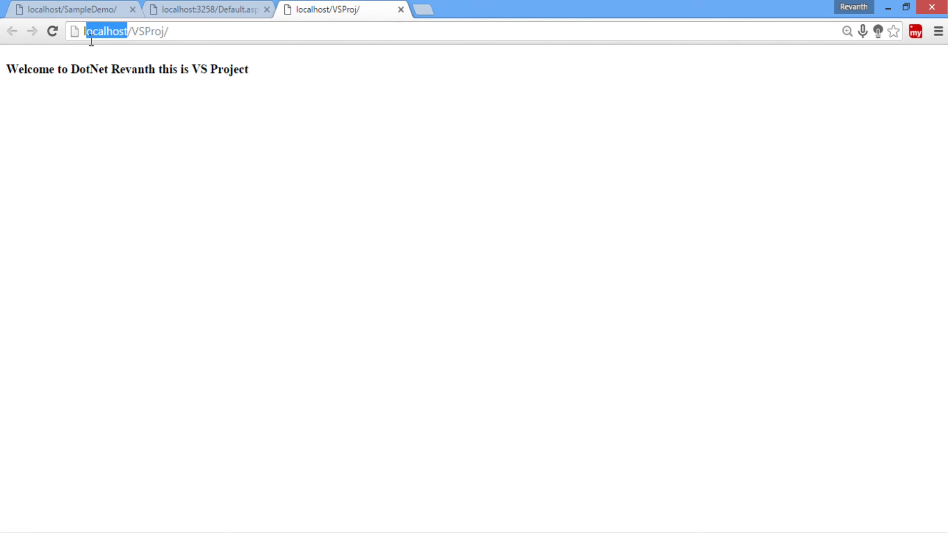
{"action": "left_click", "coordinate": [89, 42]}
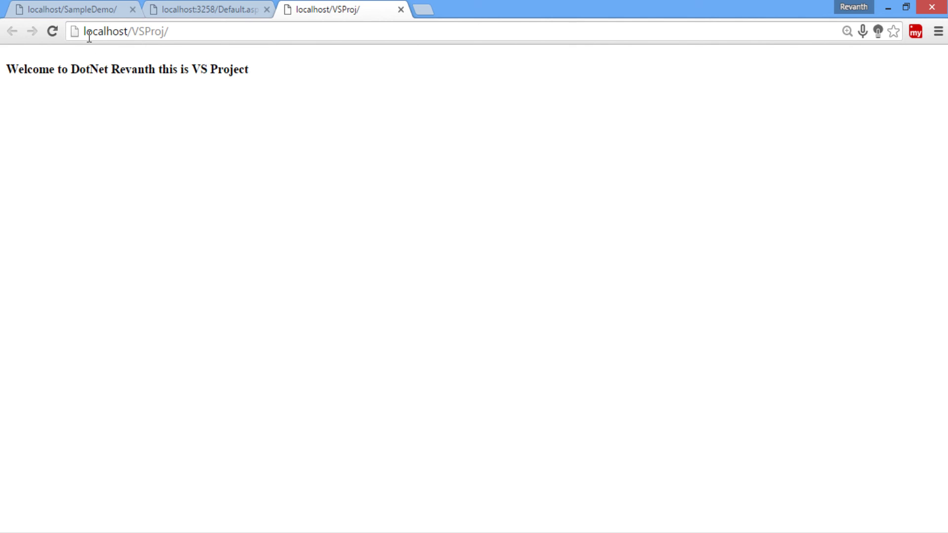
{"action": "left_click_drag", "start_coordinate": [9, 73], "coordinate": [254, 71]}
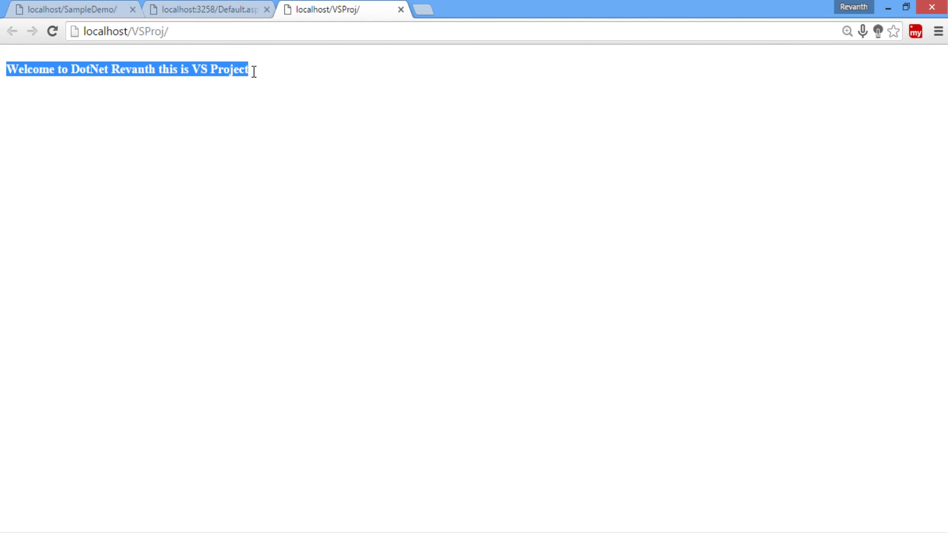
{"action": "left_click", "coordinate": [253, 123]}
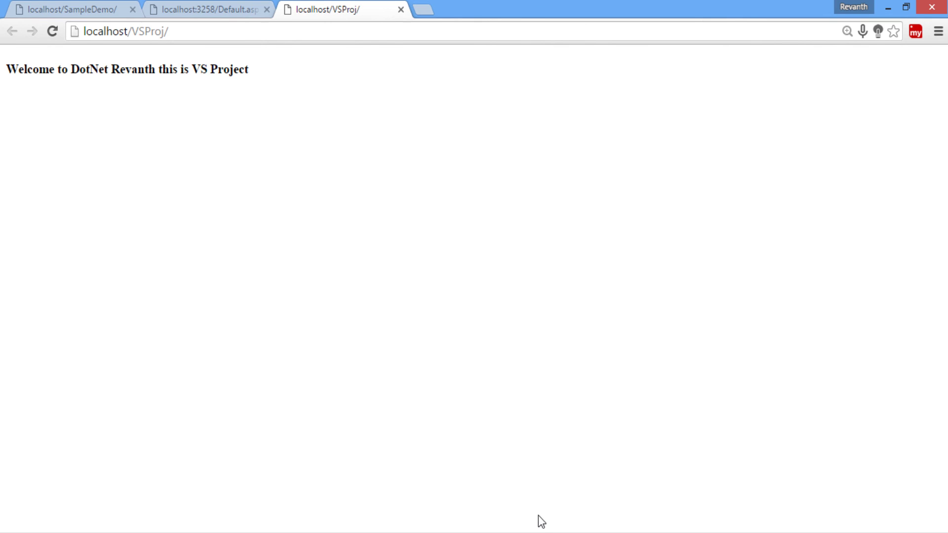
Switch to IIS Manager, refresh Sites and Default Web Site, and view the content of the VSProj application.
{"action": "left_click", "coordinate": [545, 531]}
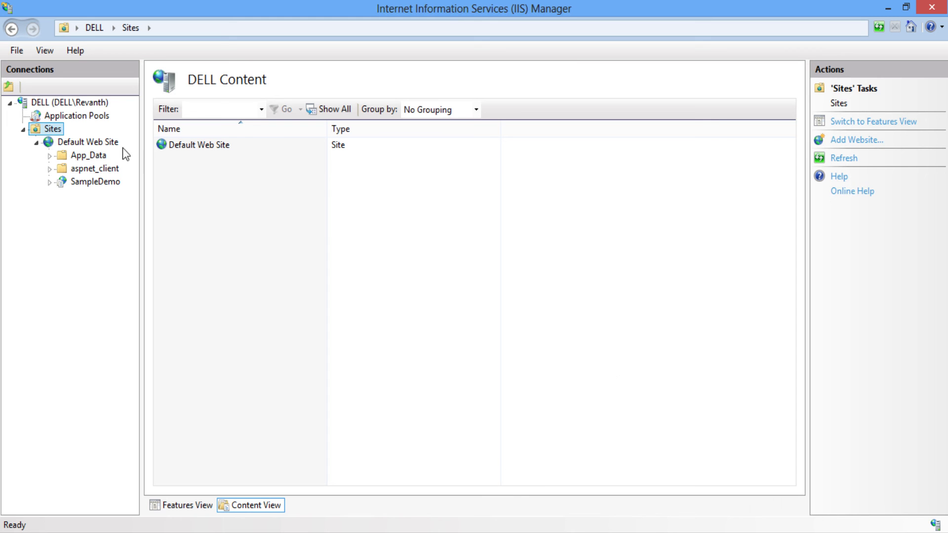
{"action": "right_click", "coordinate": [56, 131]}
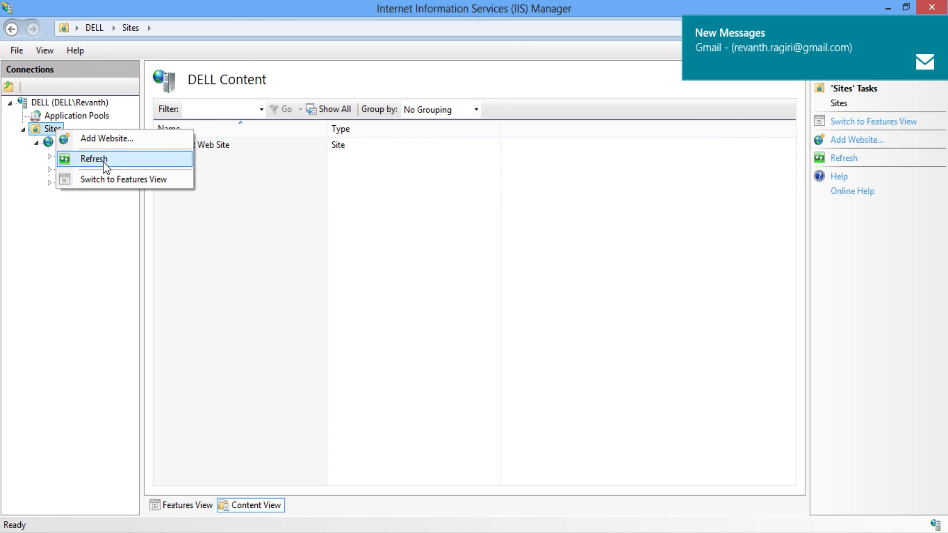
{"action": "left_click", "coordinate": [94, 158]}
{"action": "right_click", "coordinate": [49, 141]}
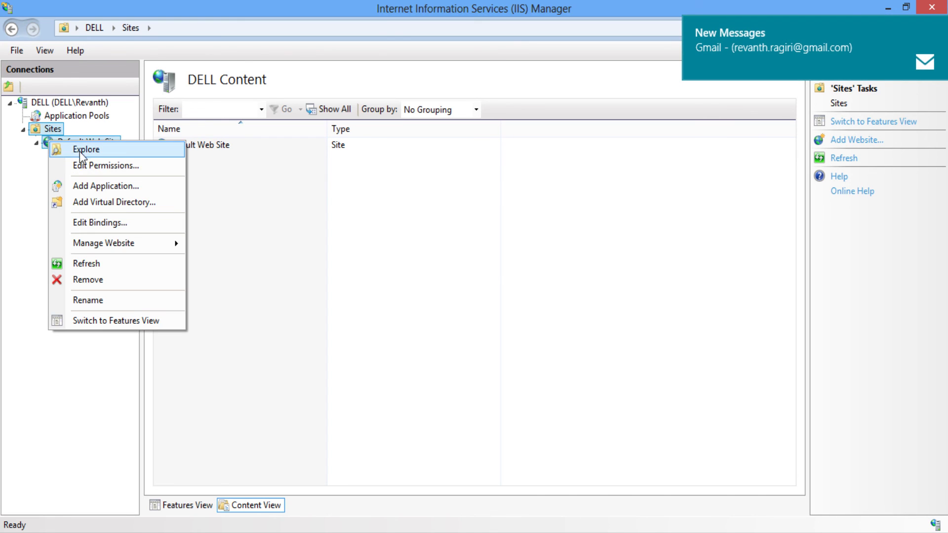
{"action": "left_click", "coordinate": [127, 271]}
{"action": "left_click", "coordinate": [80, 195]}
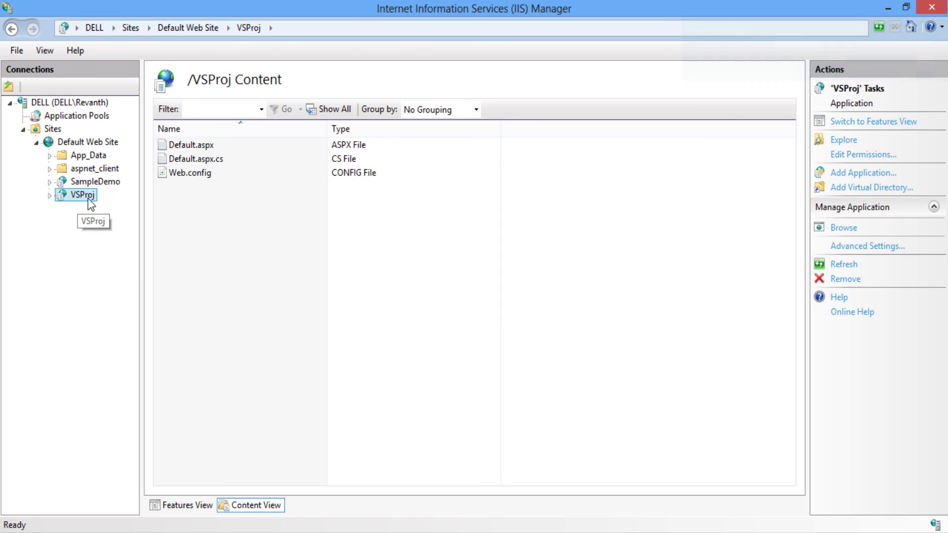